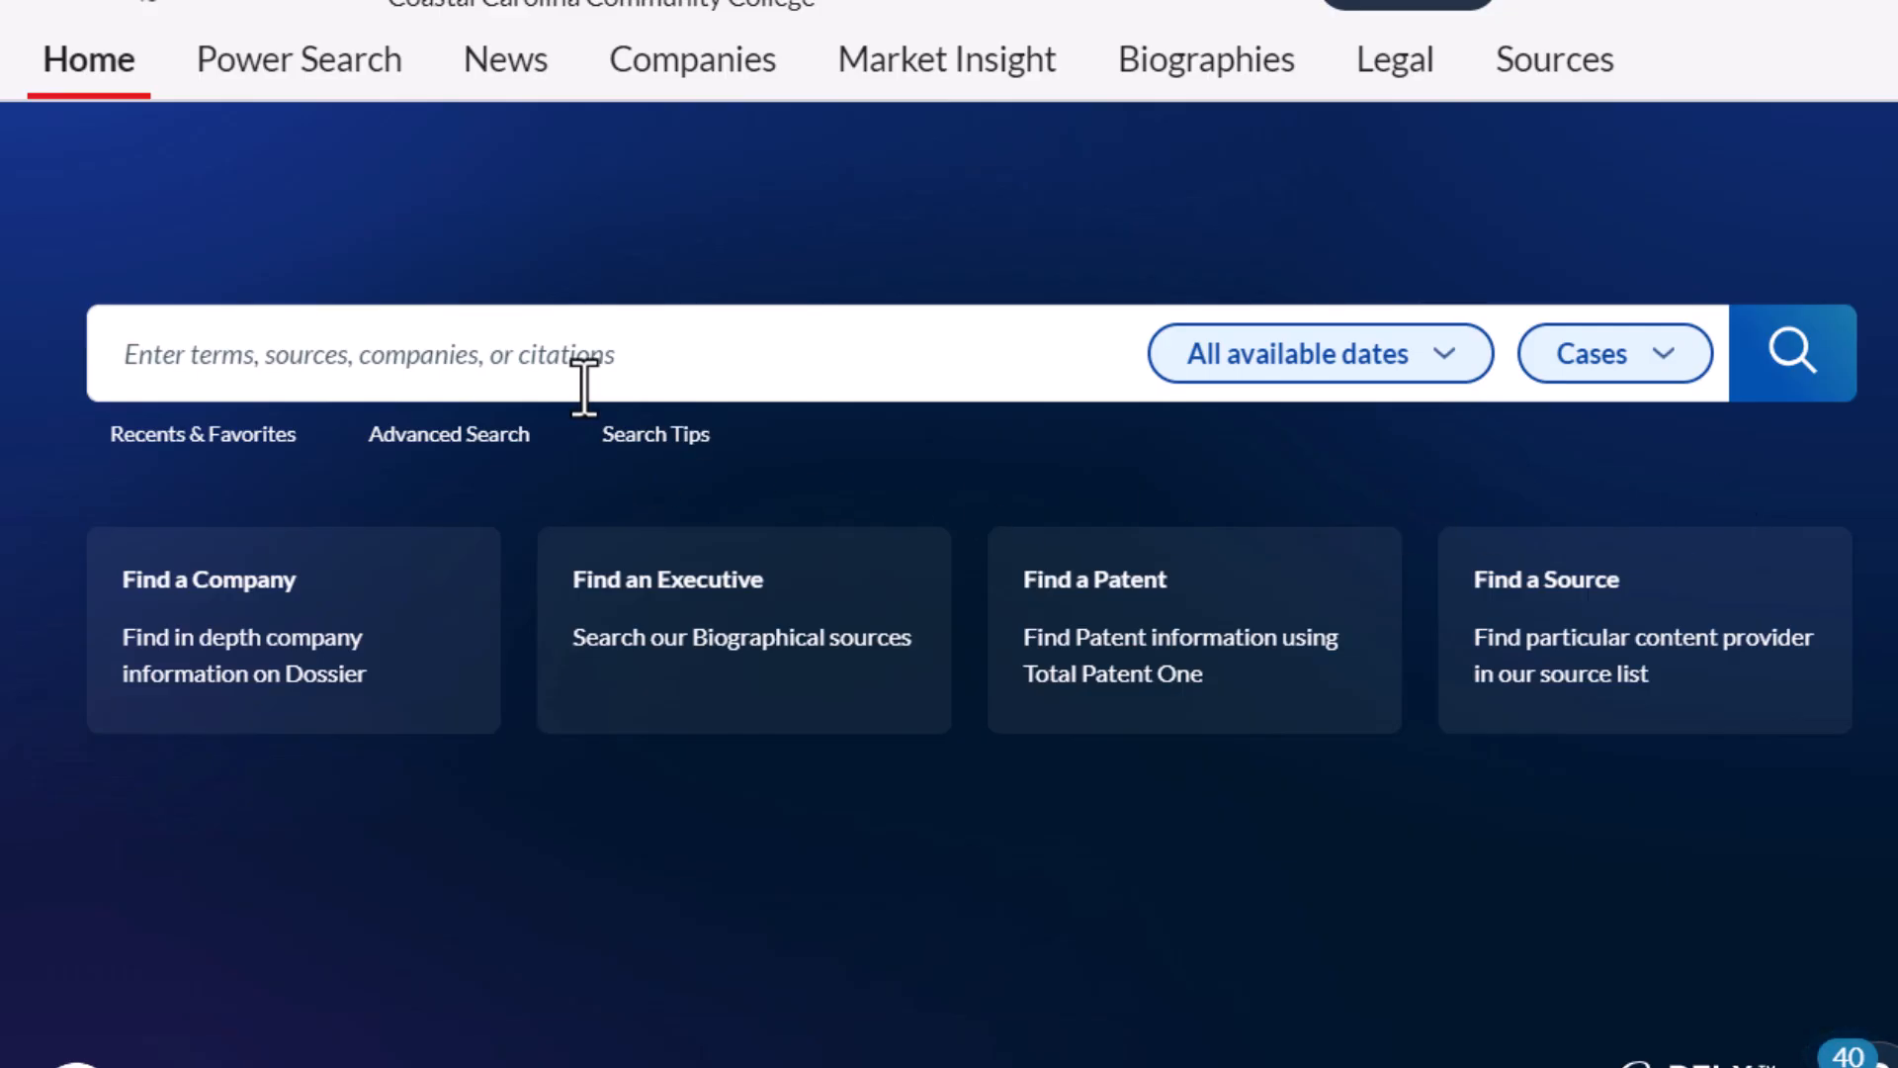
- Limit the case search to the state of North Carolina
left_click(1600, 368)
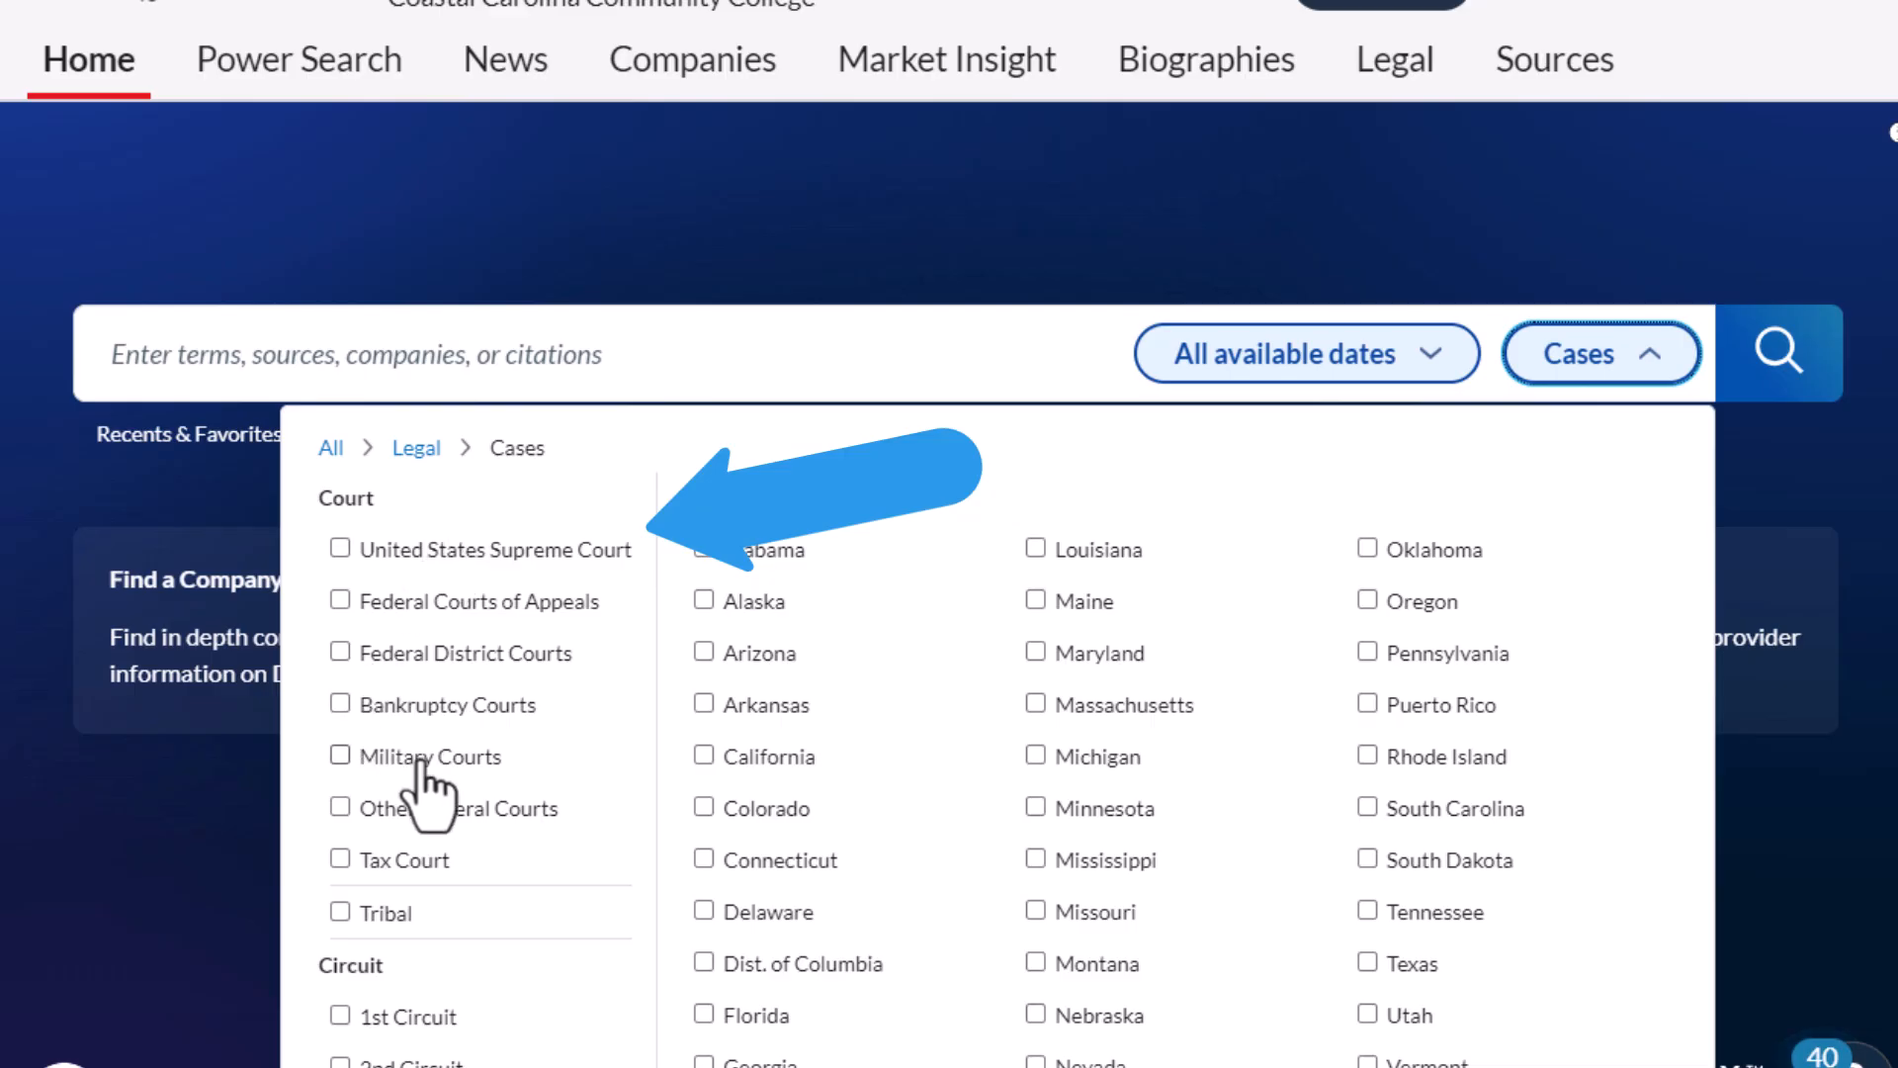
scroll(508, 729, "down", 5)
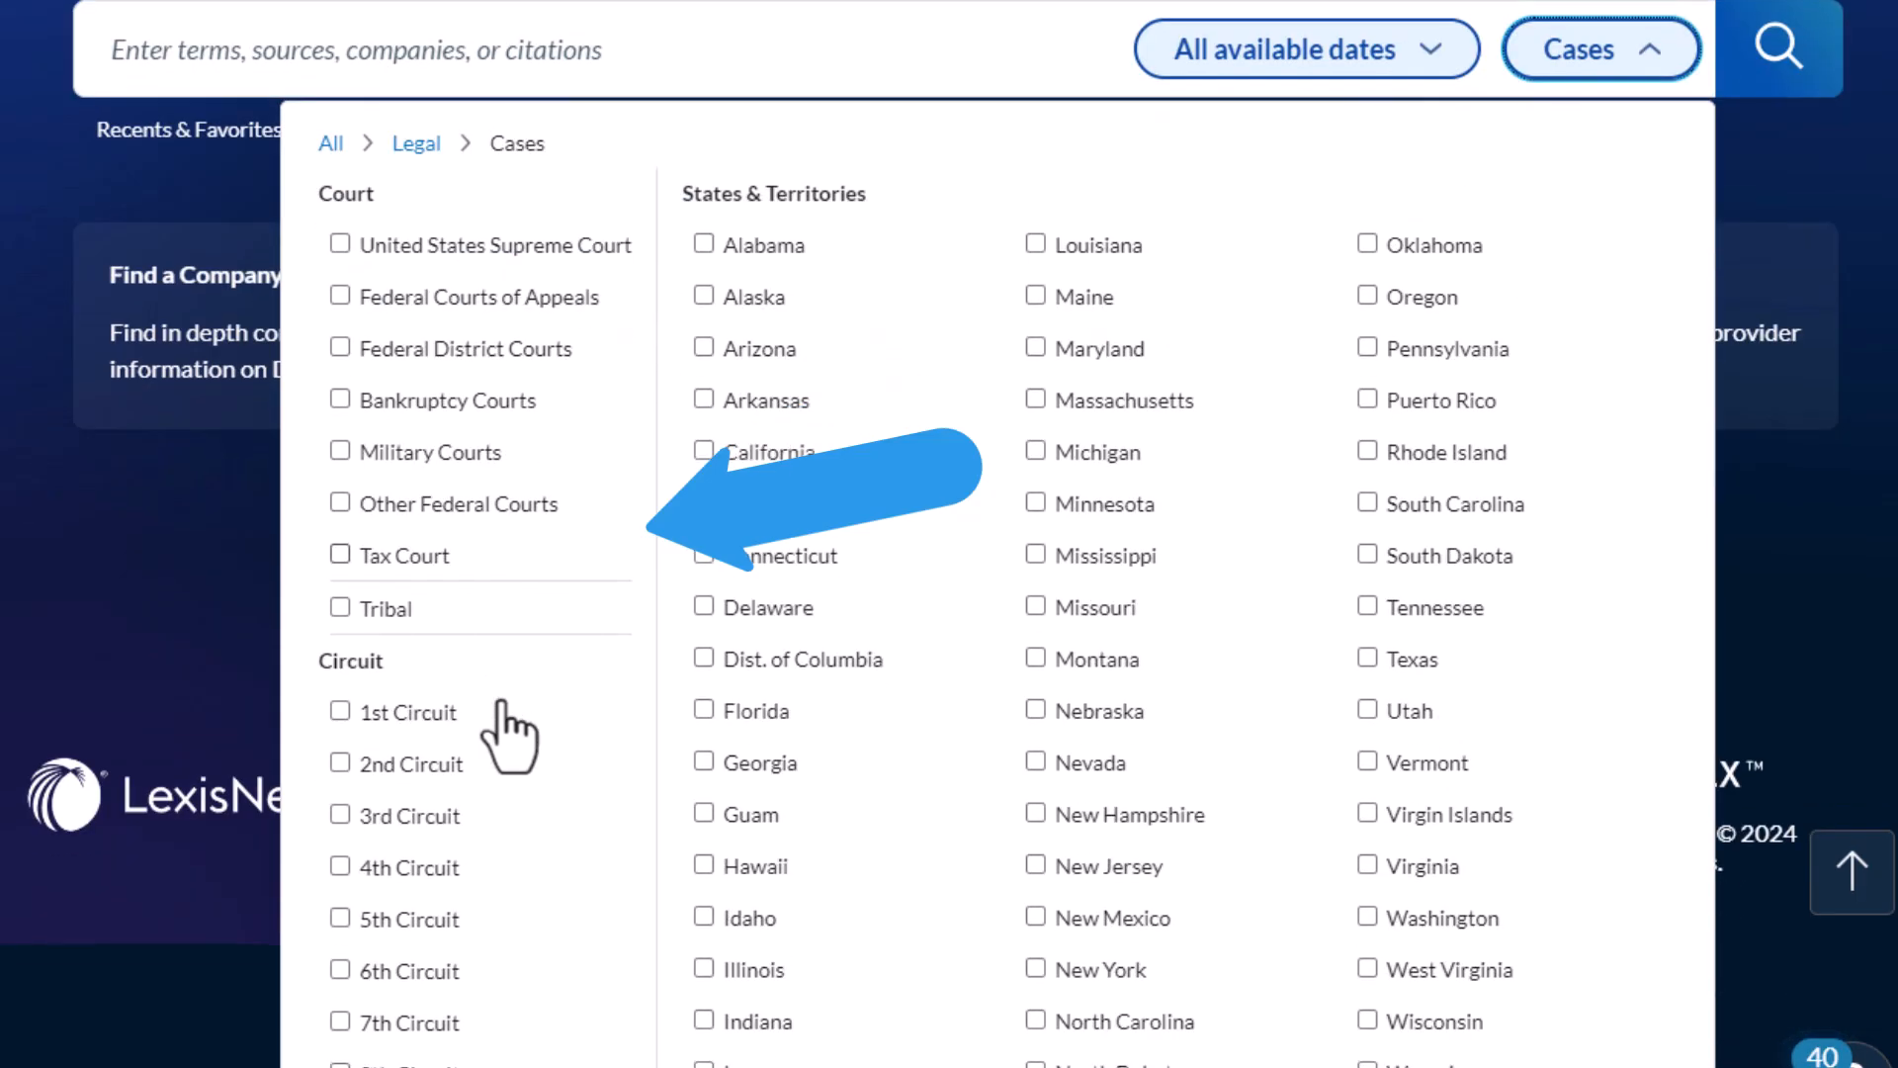
scroll(508, 744, "up", 3)
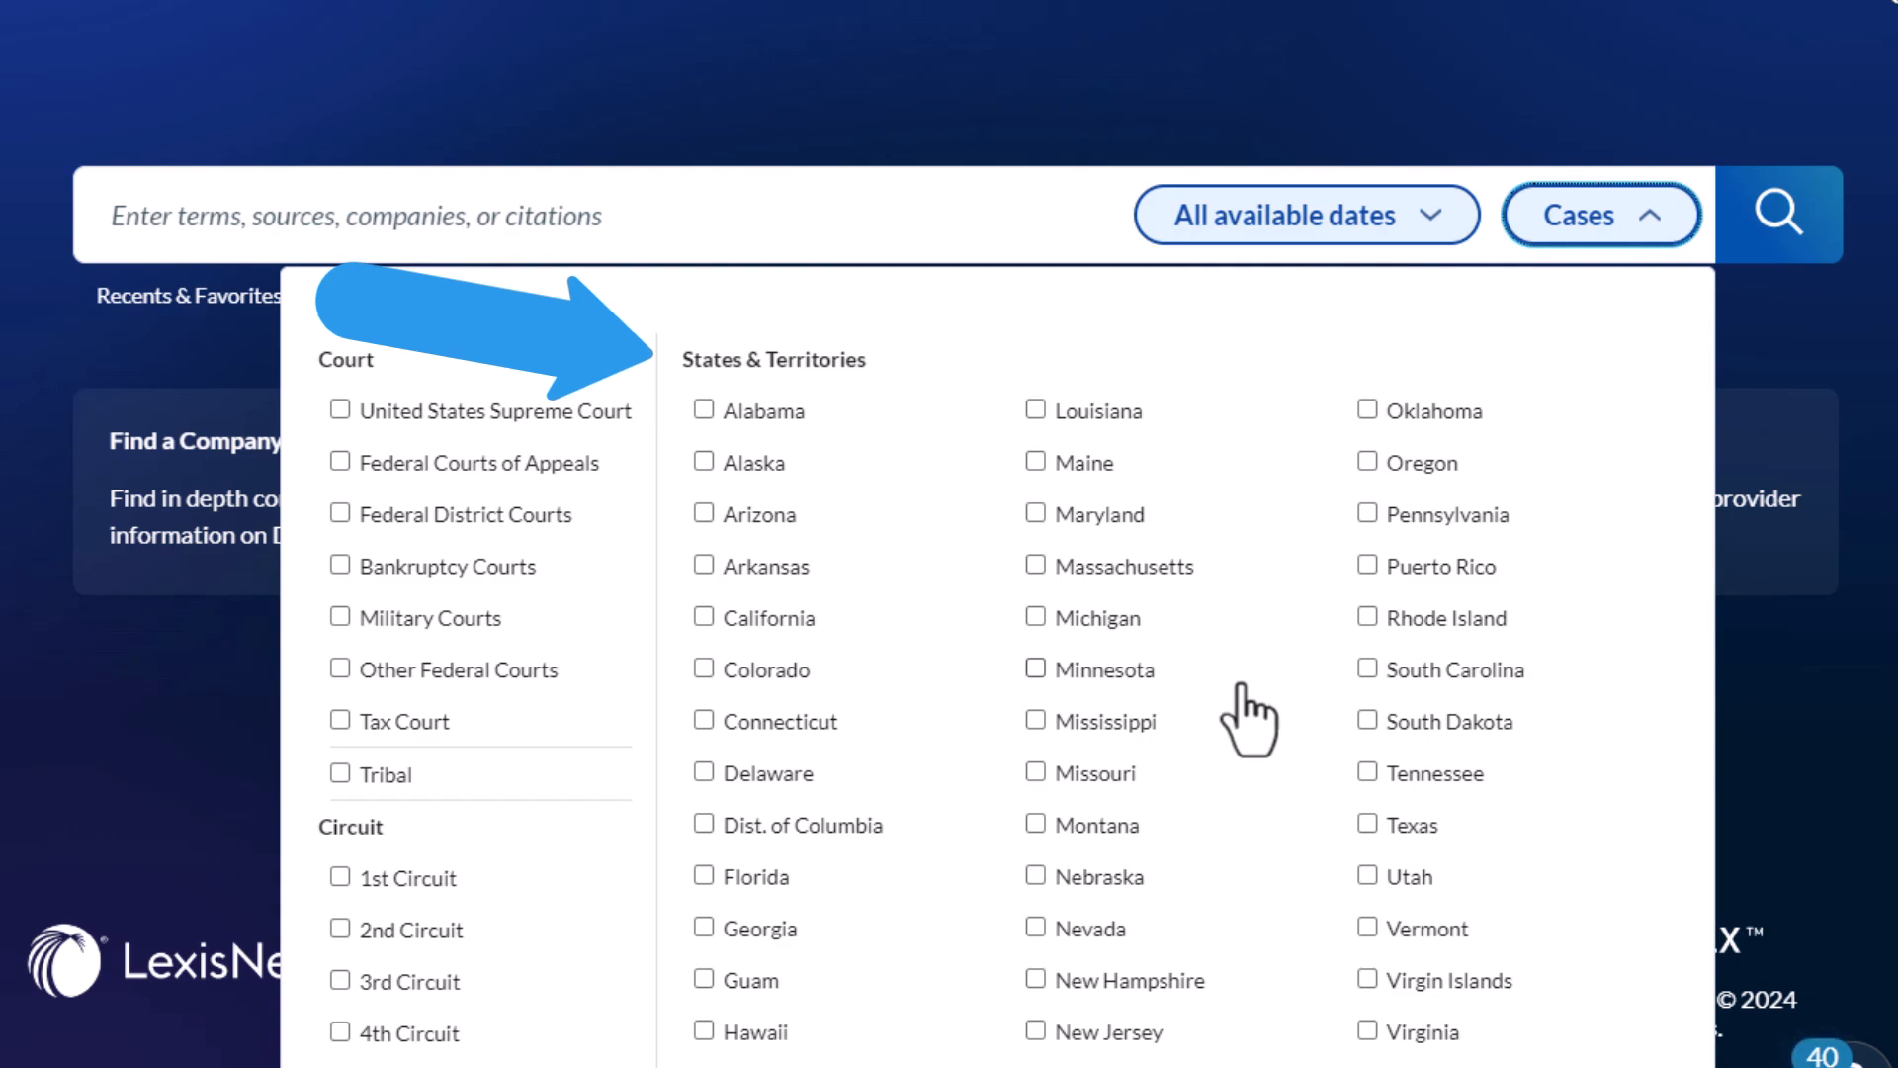
scroll(1247, 719, "down", 2)
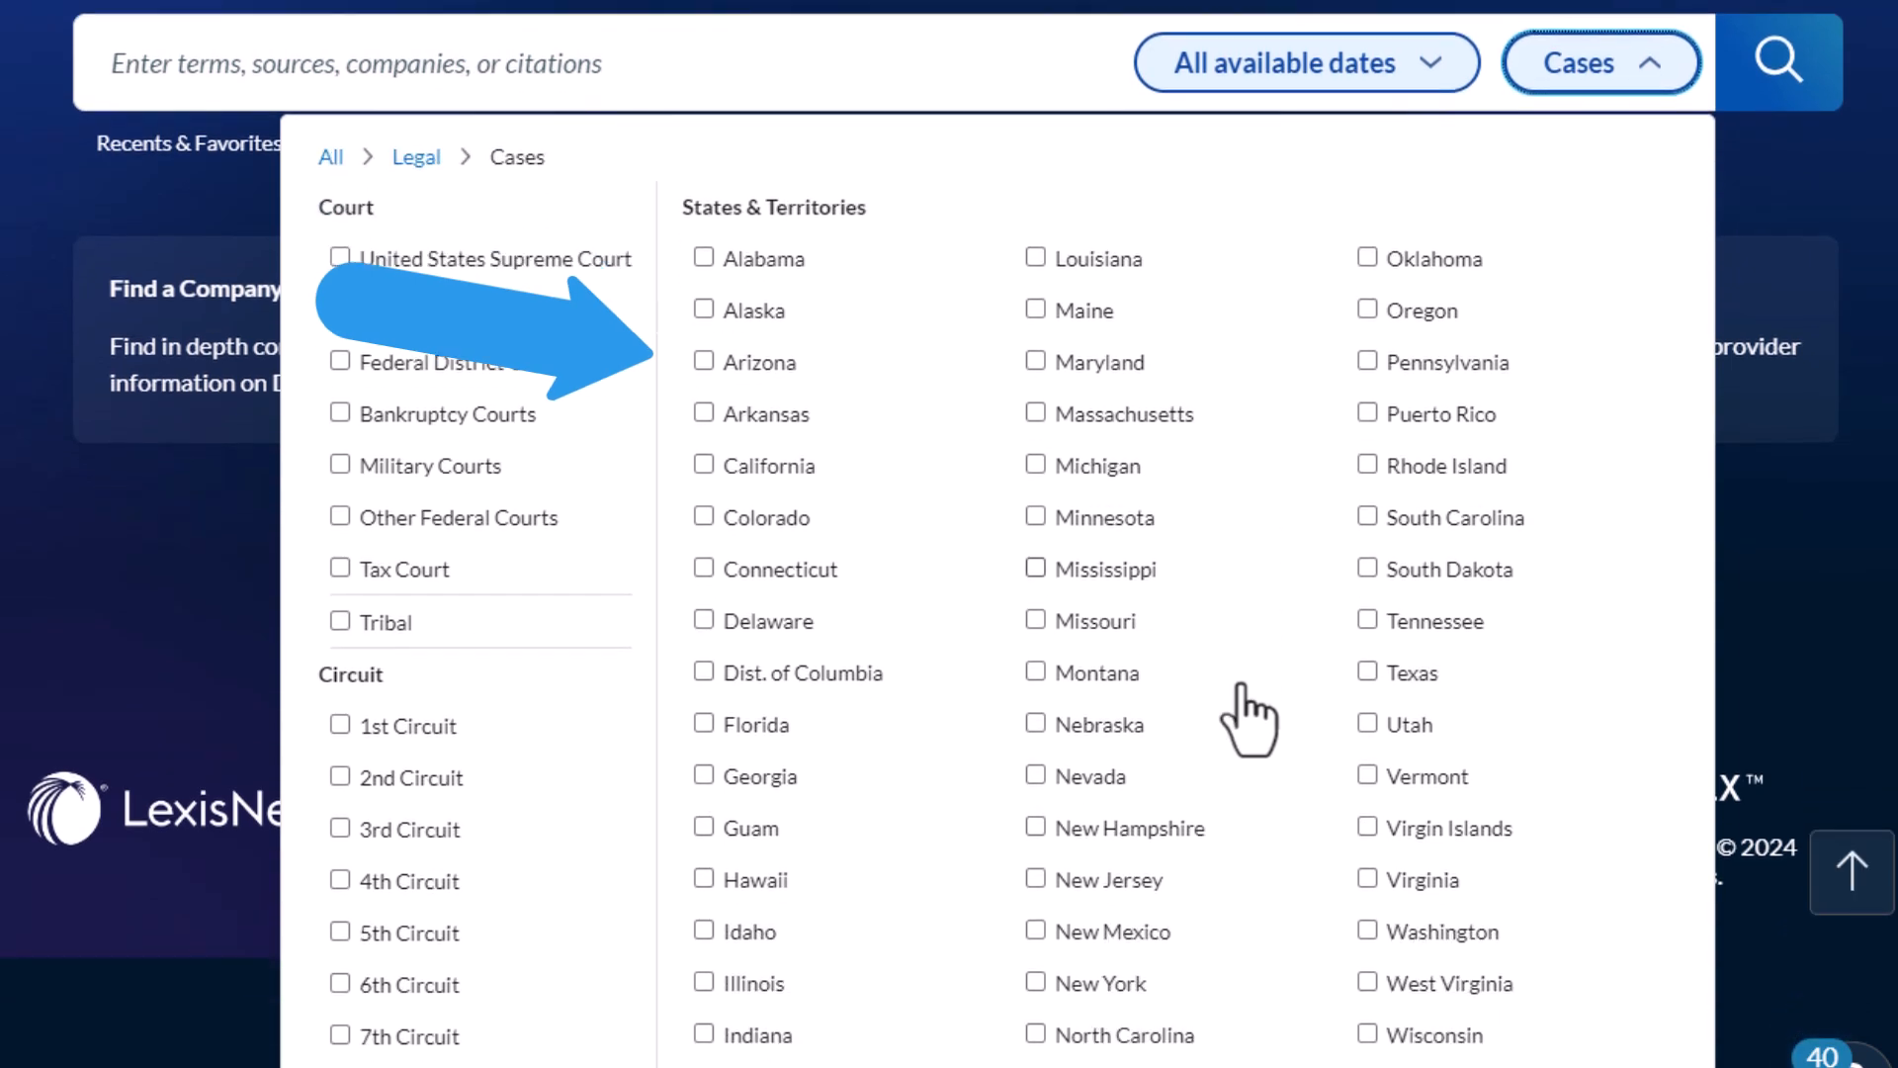
left_click(1035, 1033)
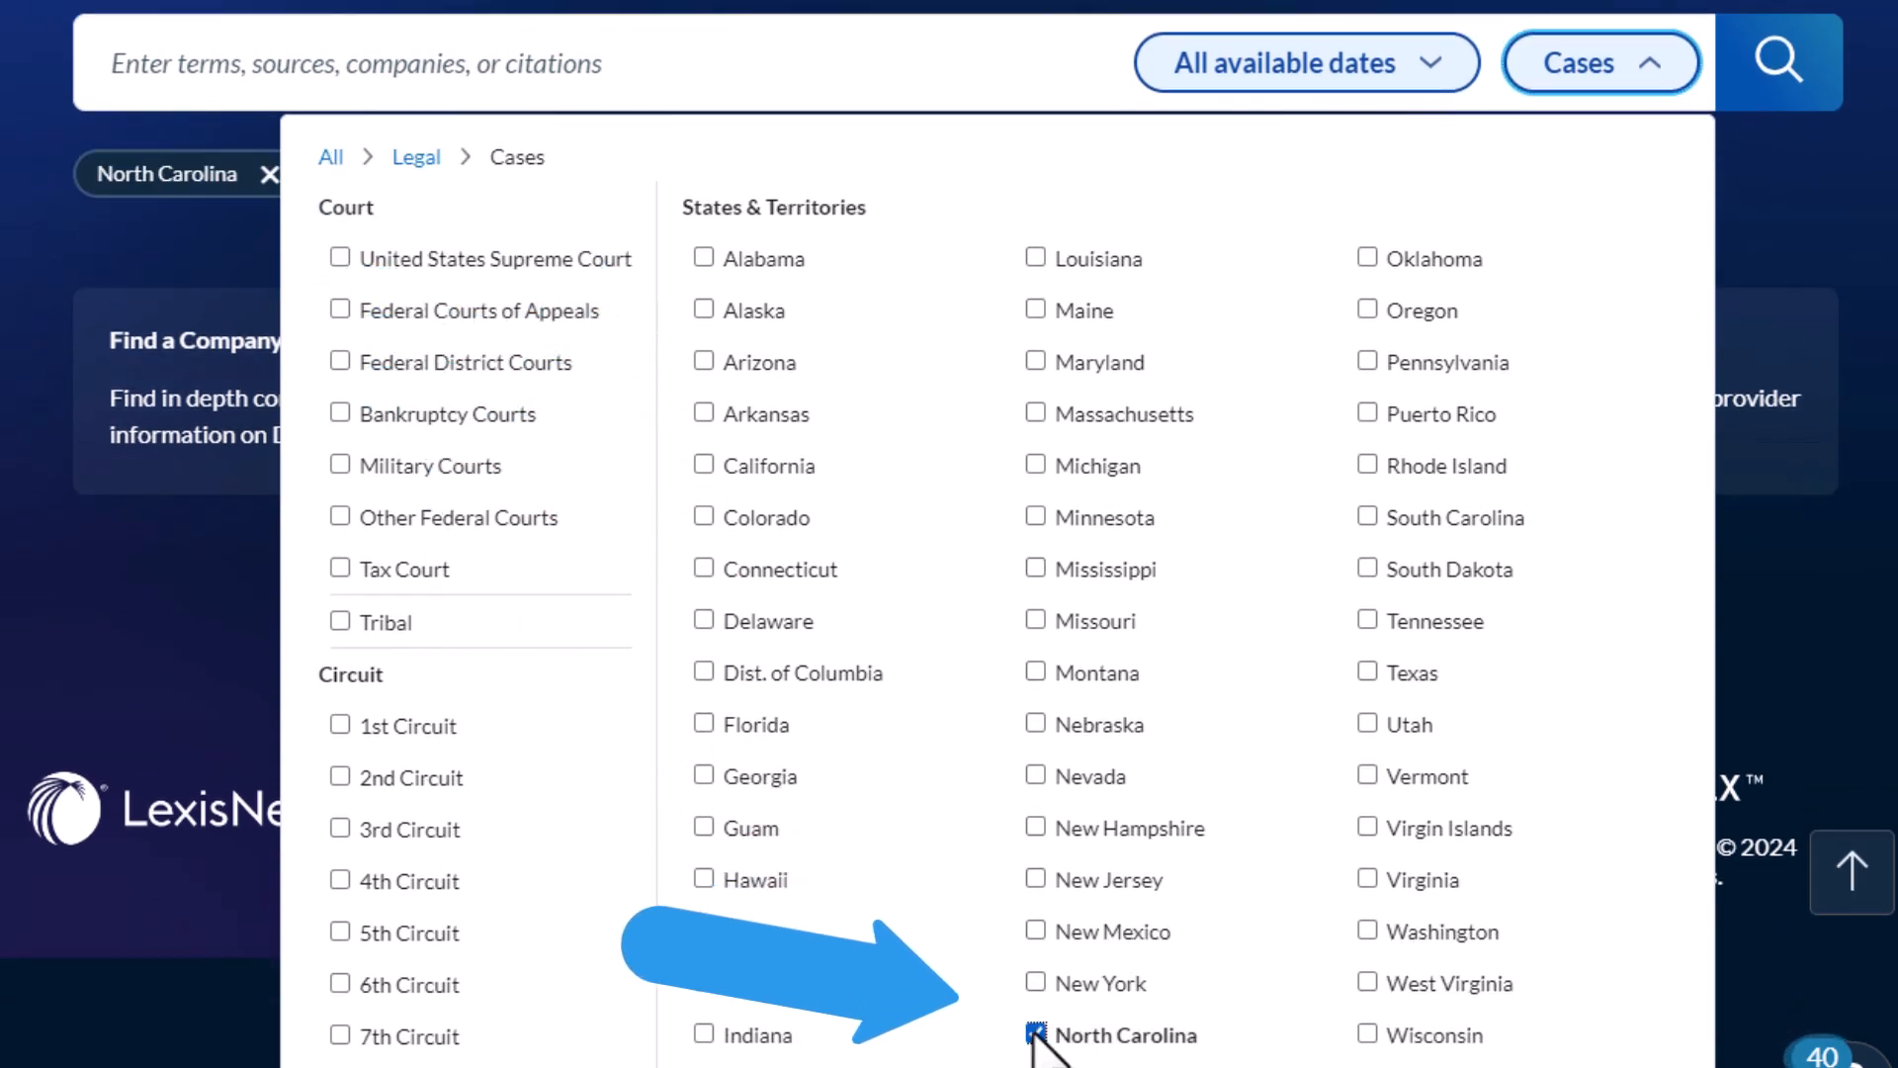
left_click(842, 69)
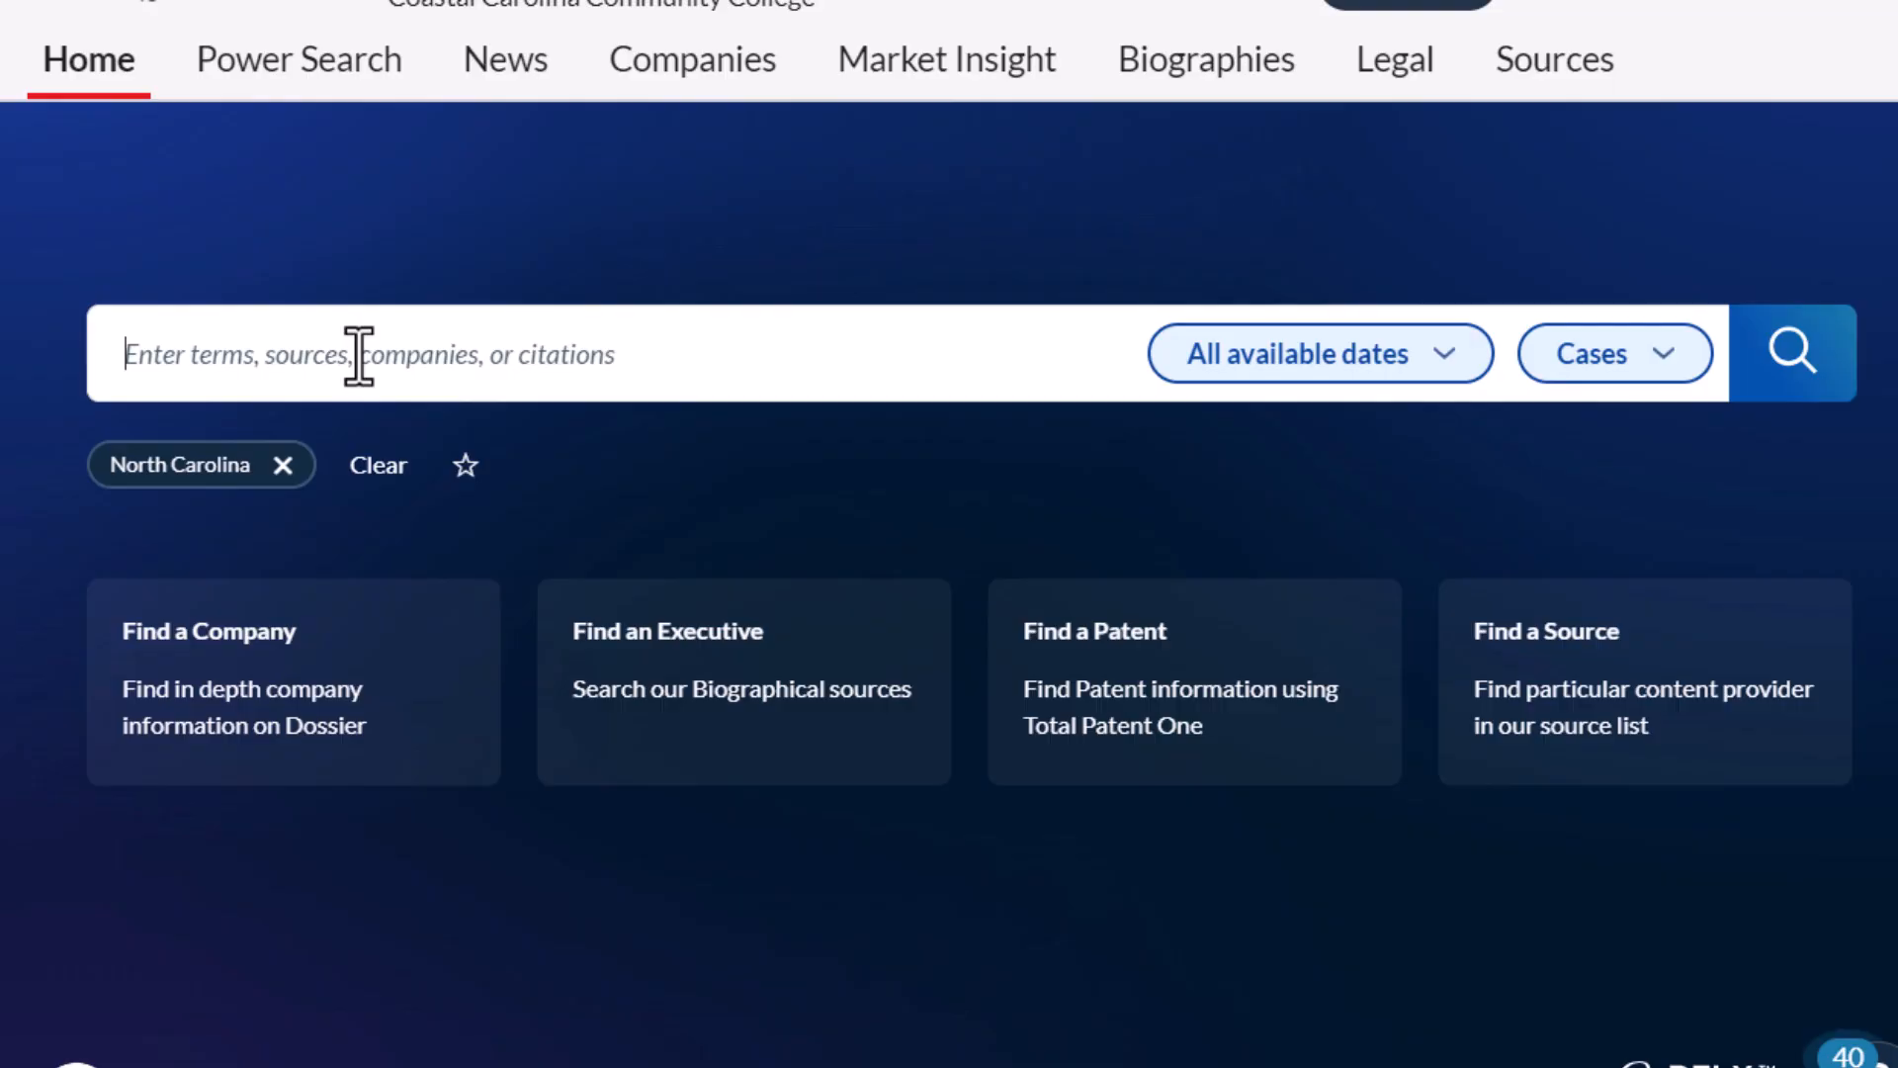
- Search North Carolina cases for "supermarket and slip and banana peel"
left_click(358, 353)
left_click(359, 354)
type("superma")
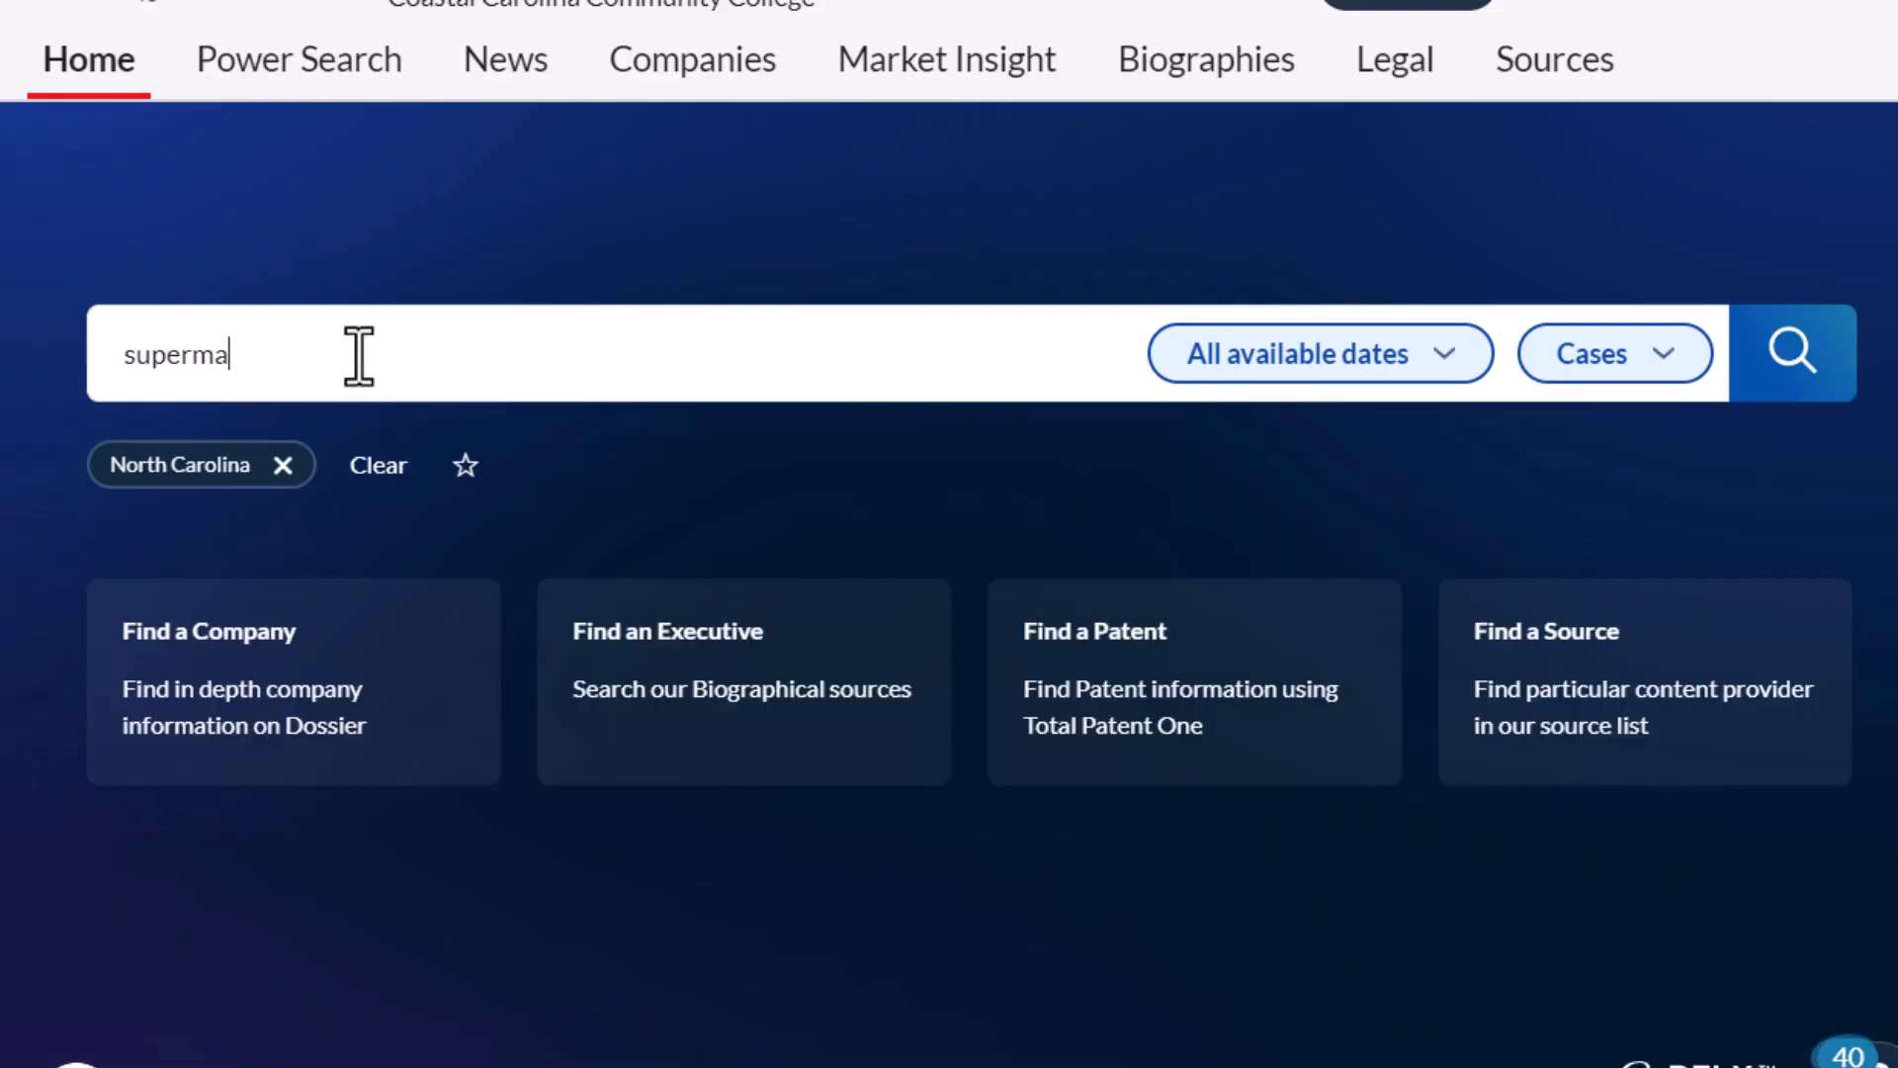
type("rket and slip")
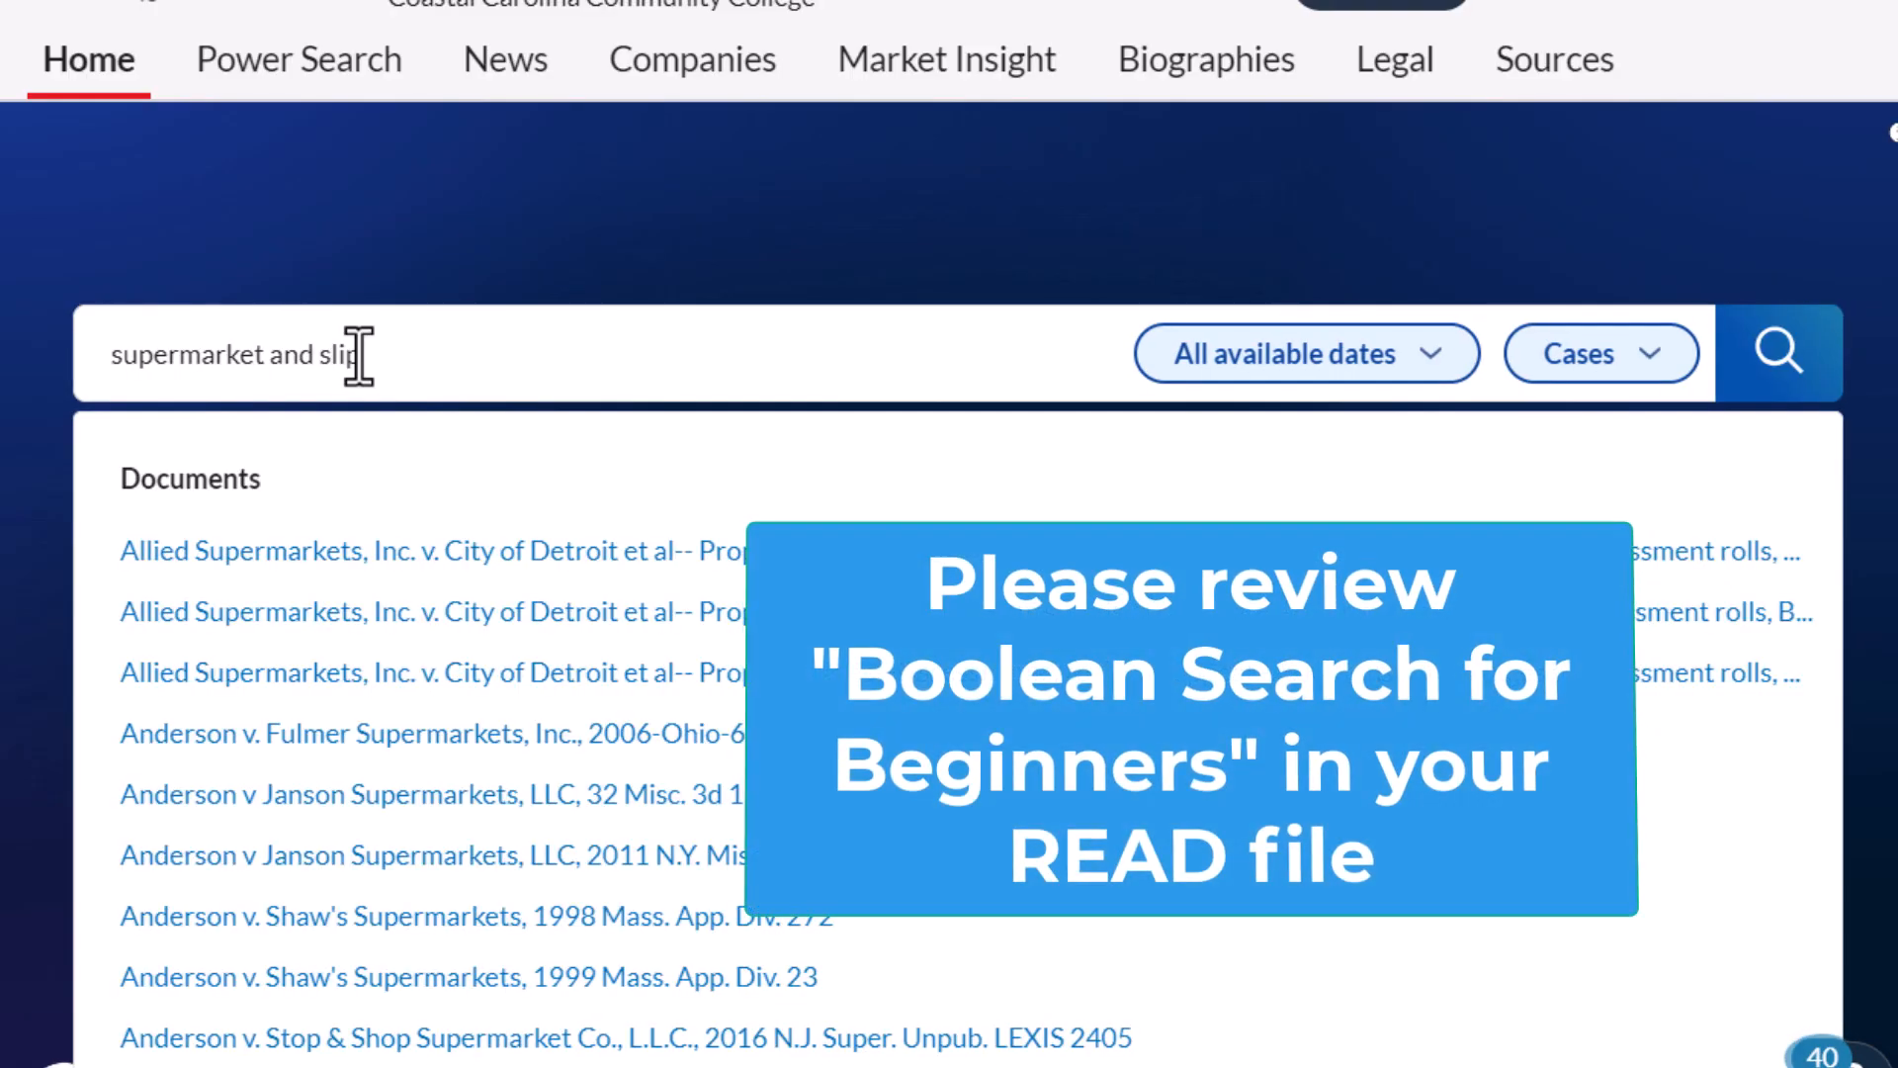
type(" and banan")
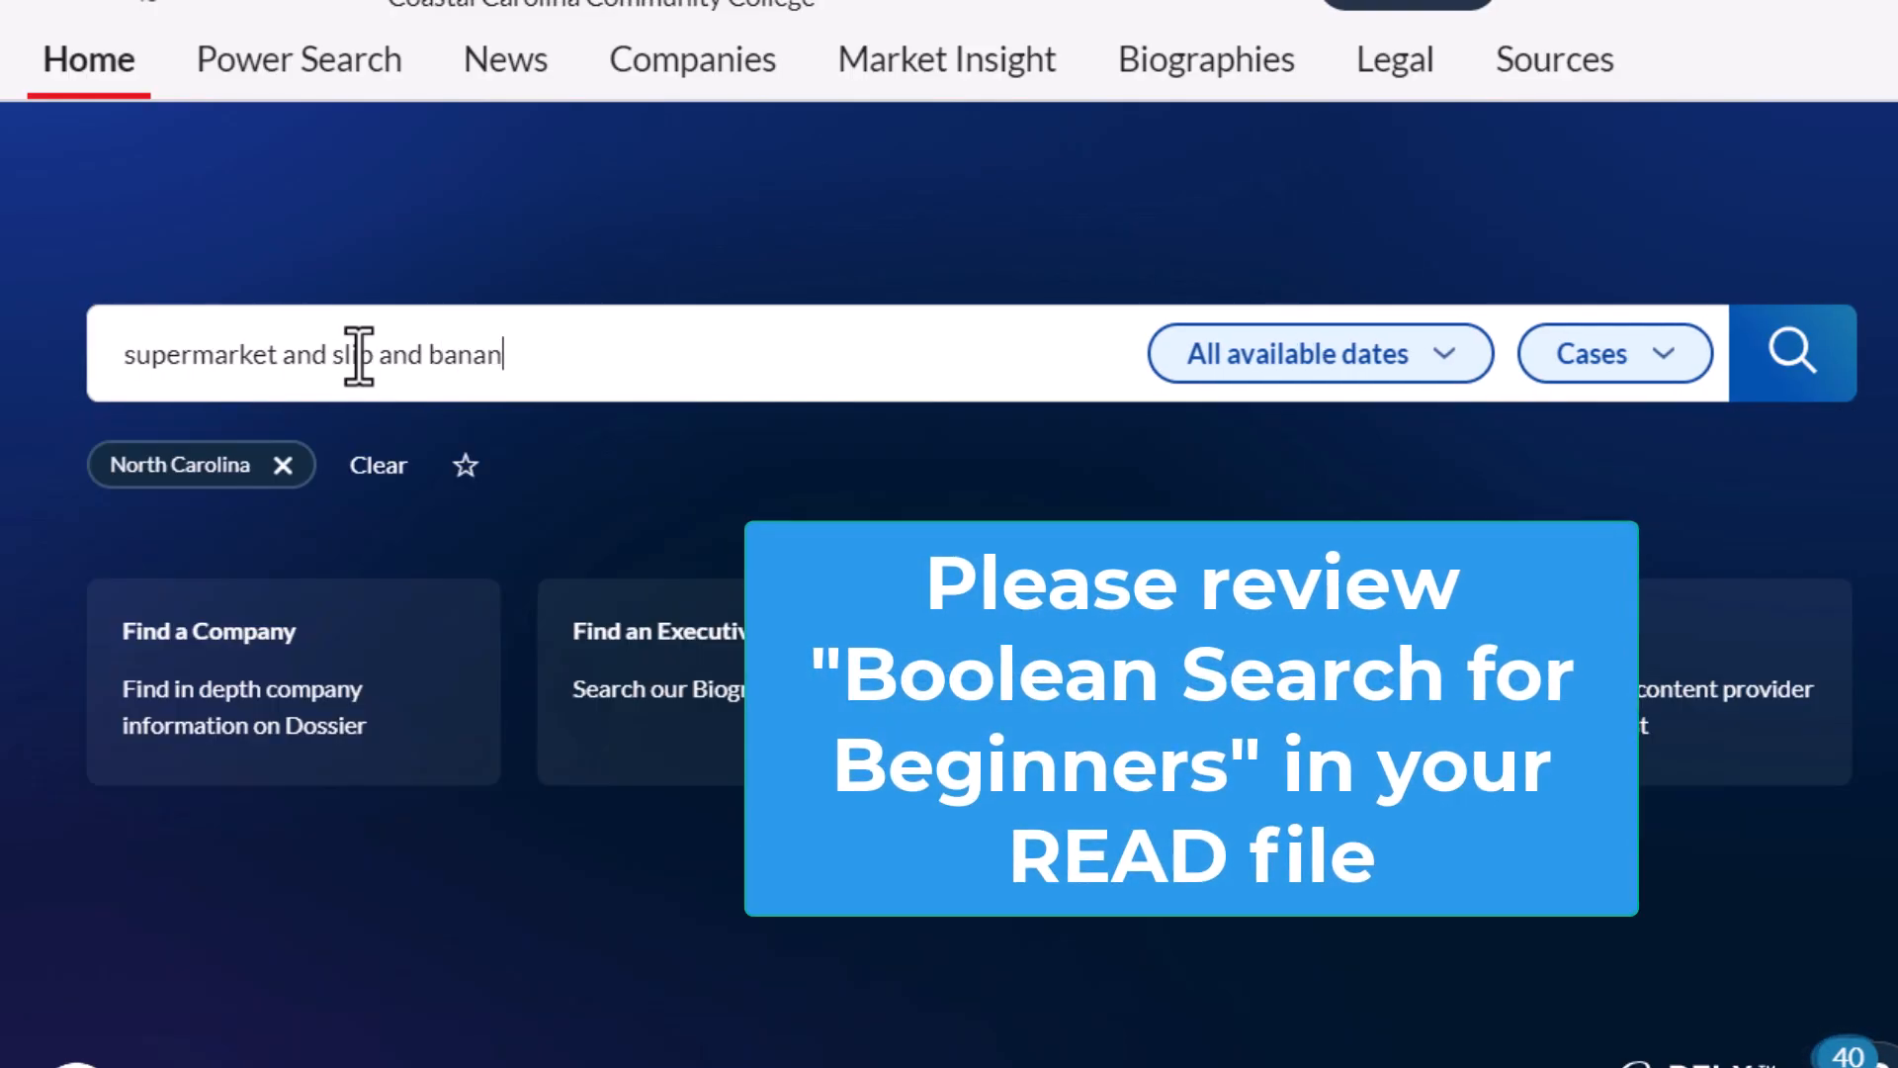
type("a peel")
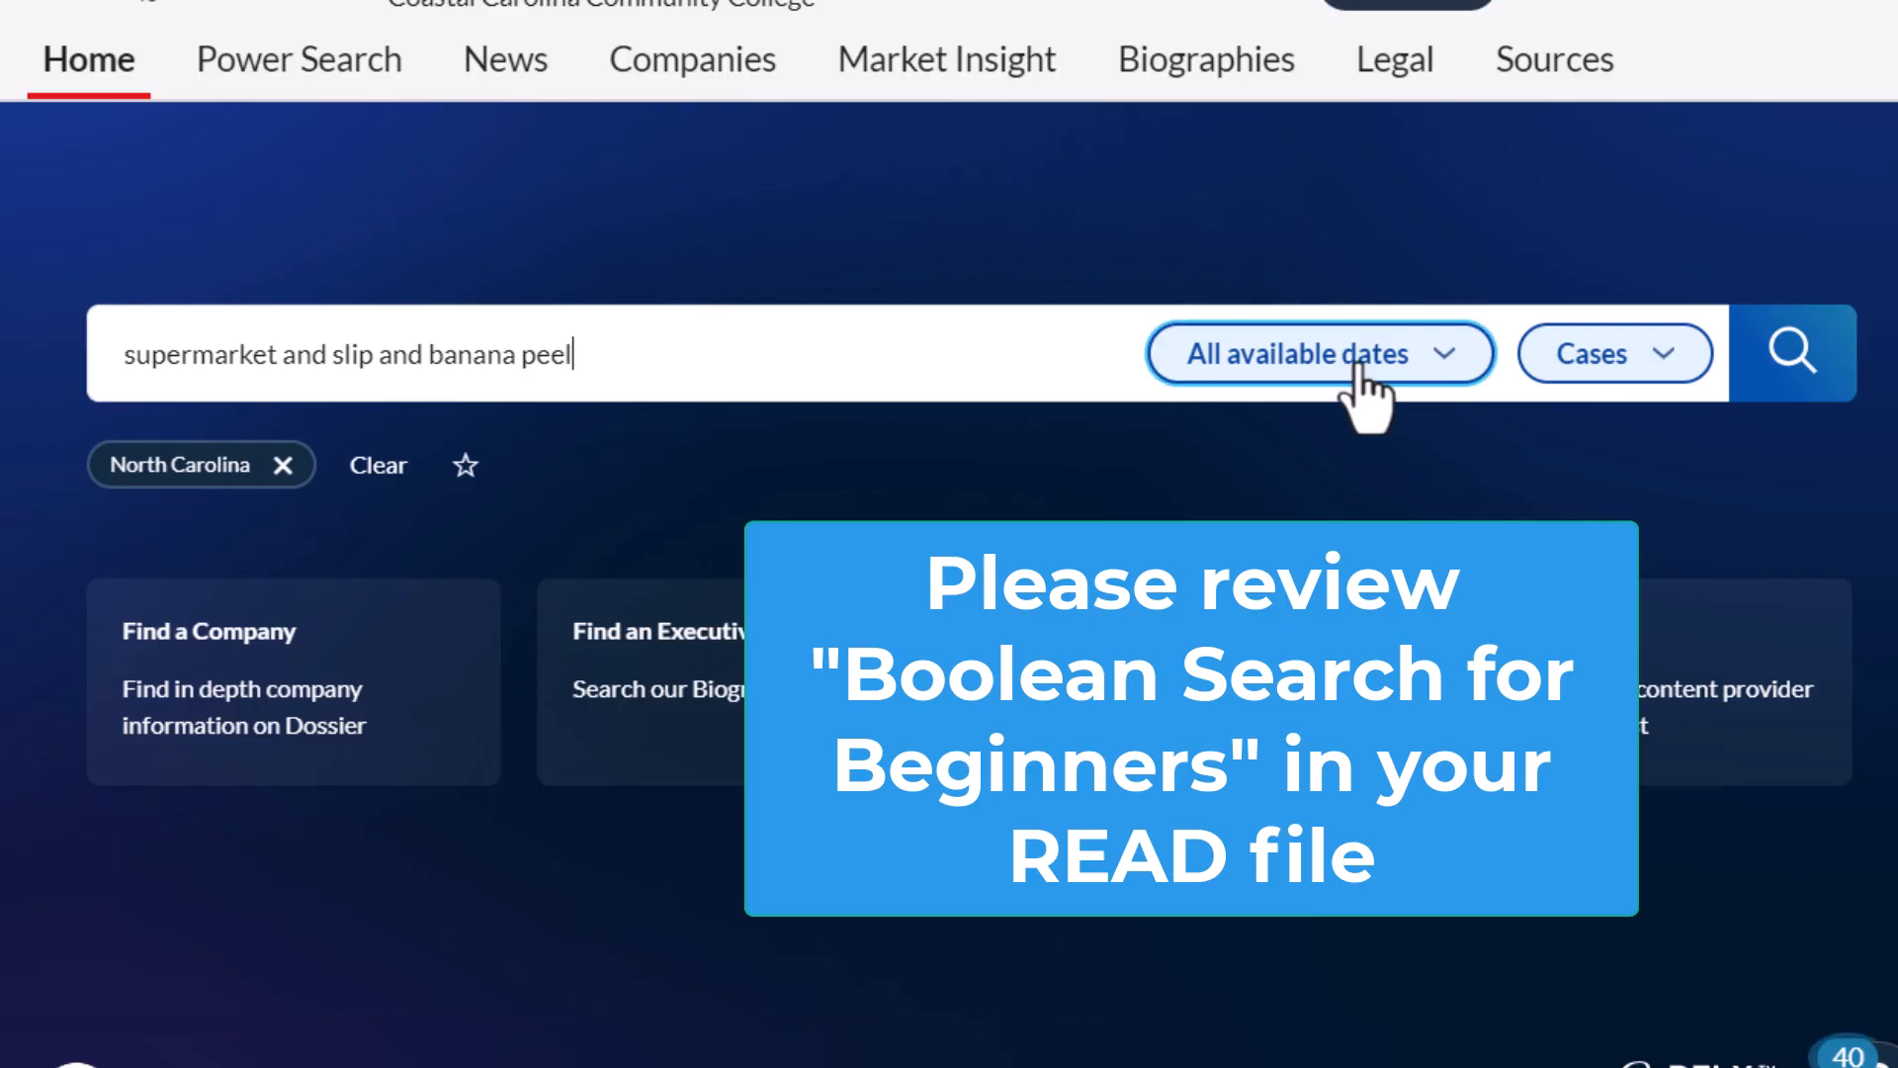
left_click(1779, 380)
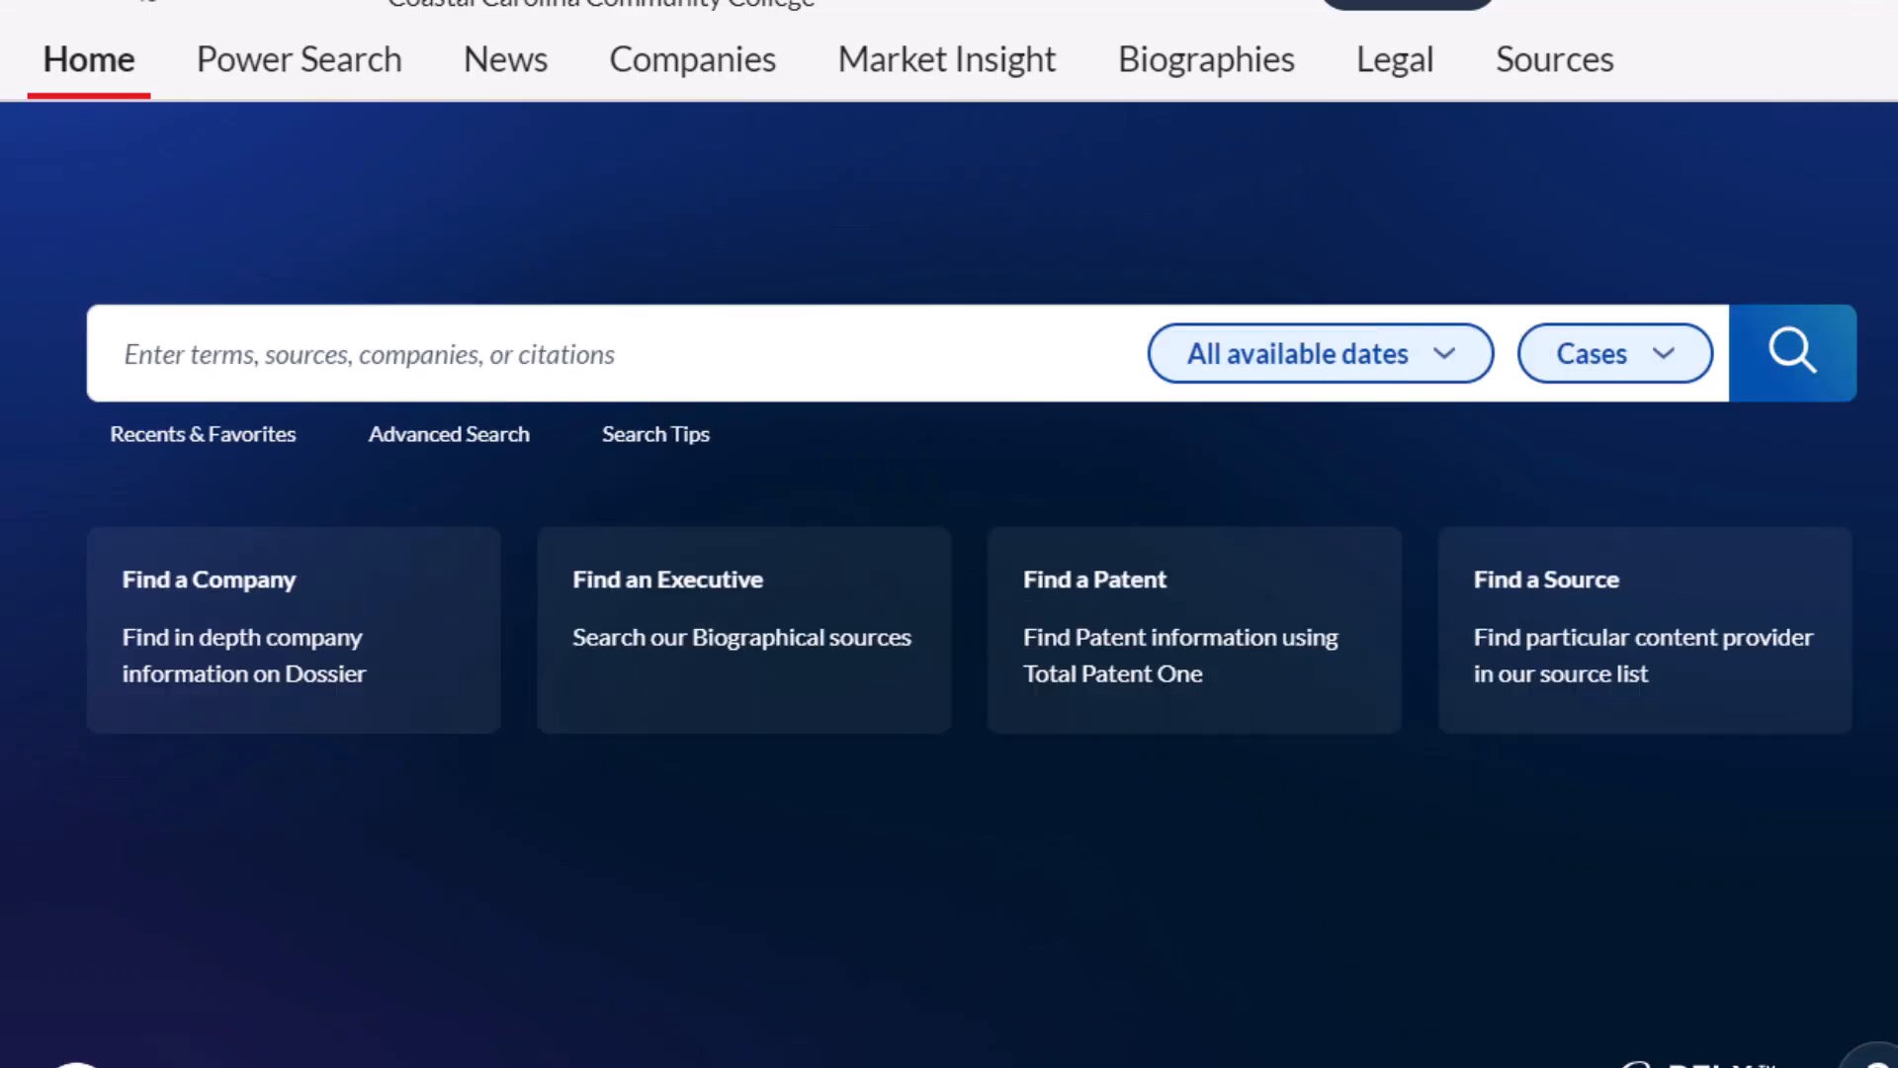
- Restrict the new case search to North Carolina
left_click(1603, 380)
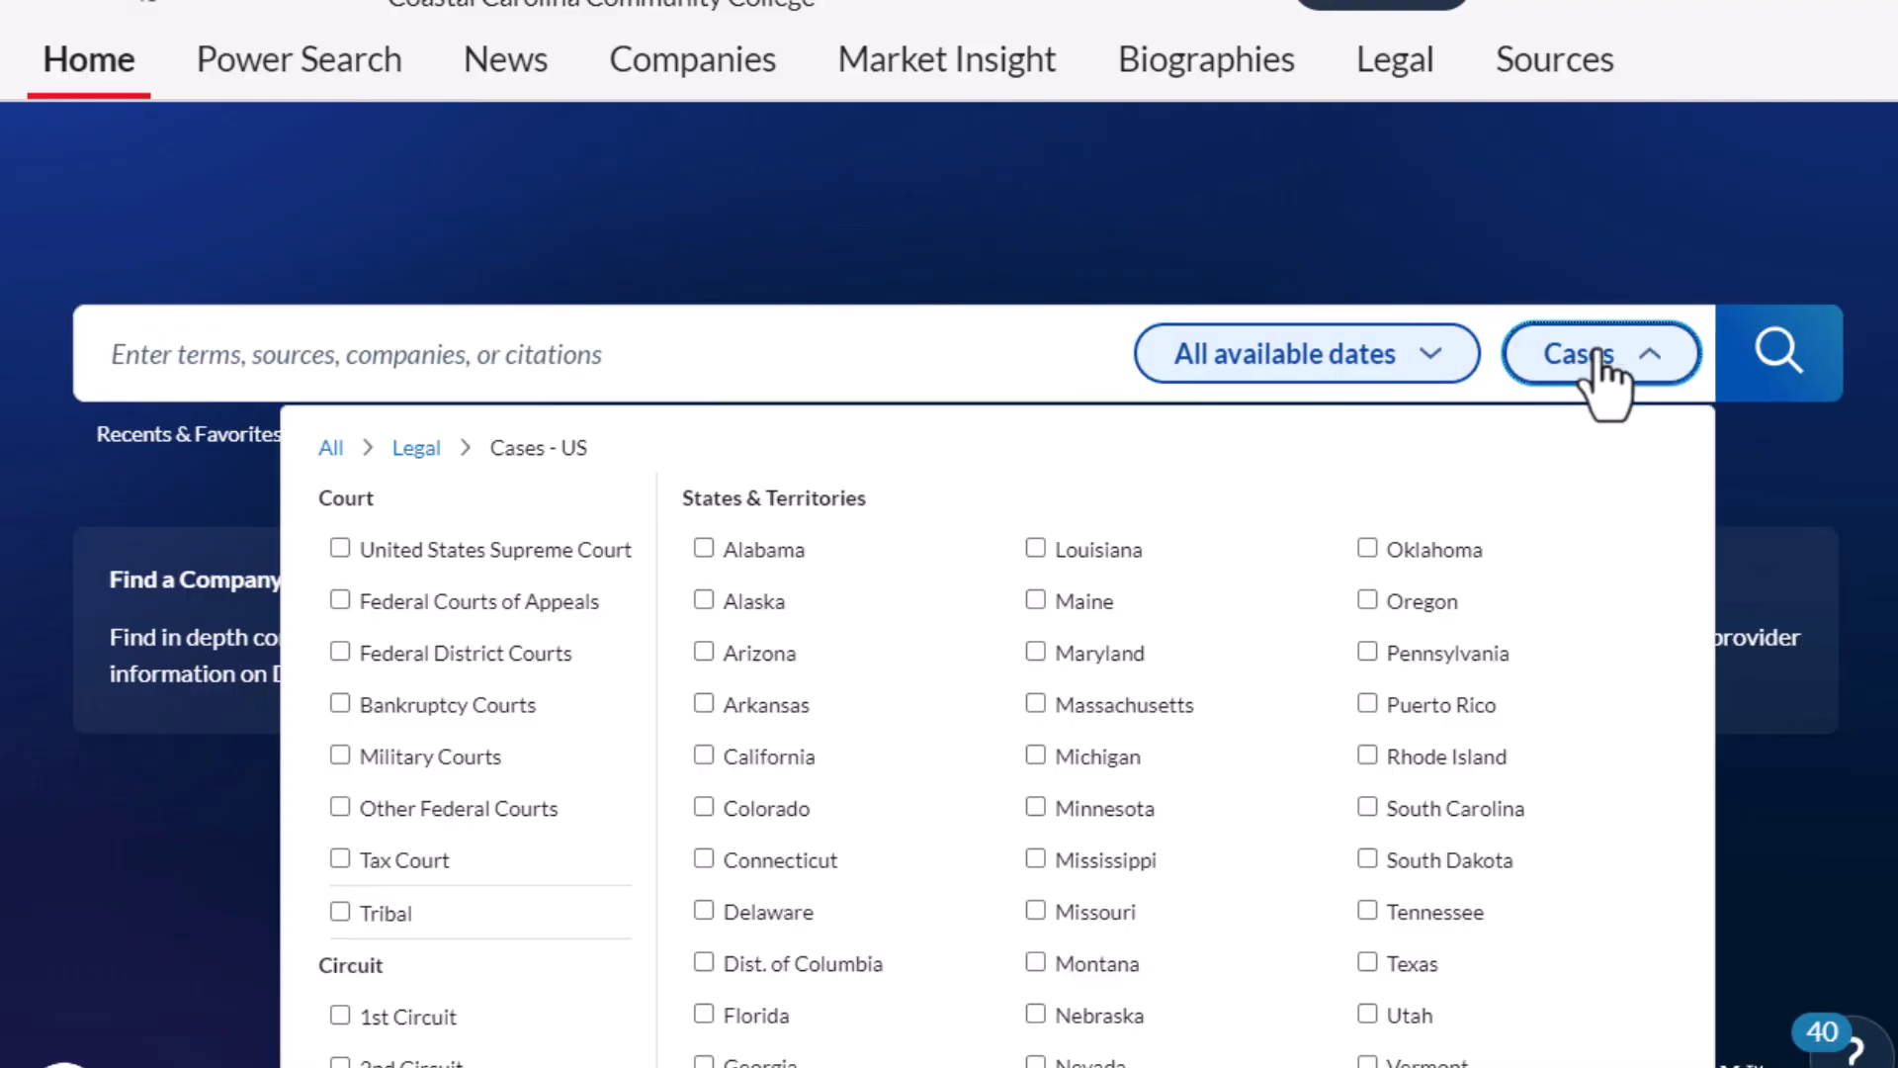
scroll(1087, 1047, "down", 3)
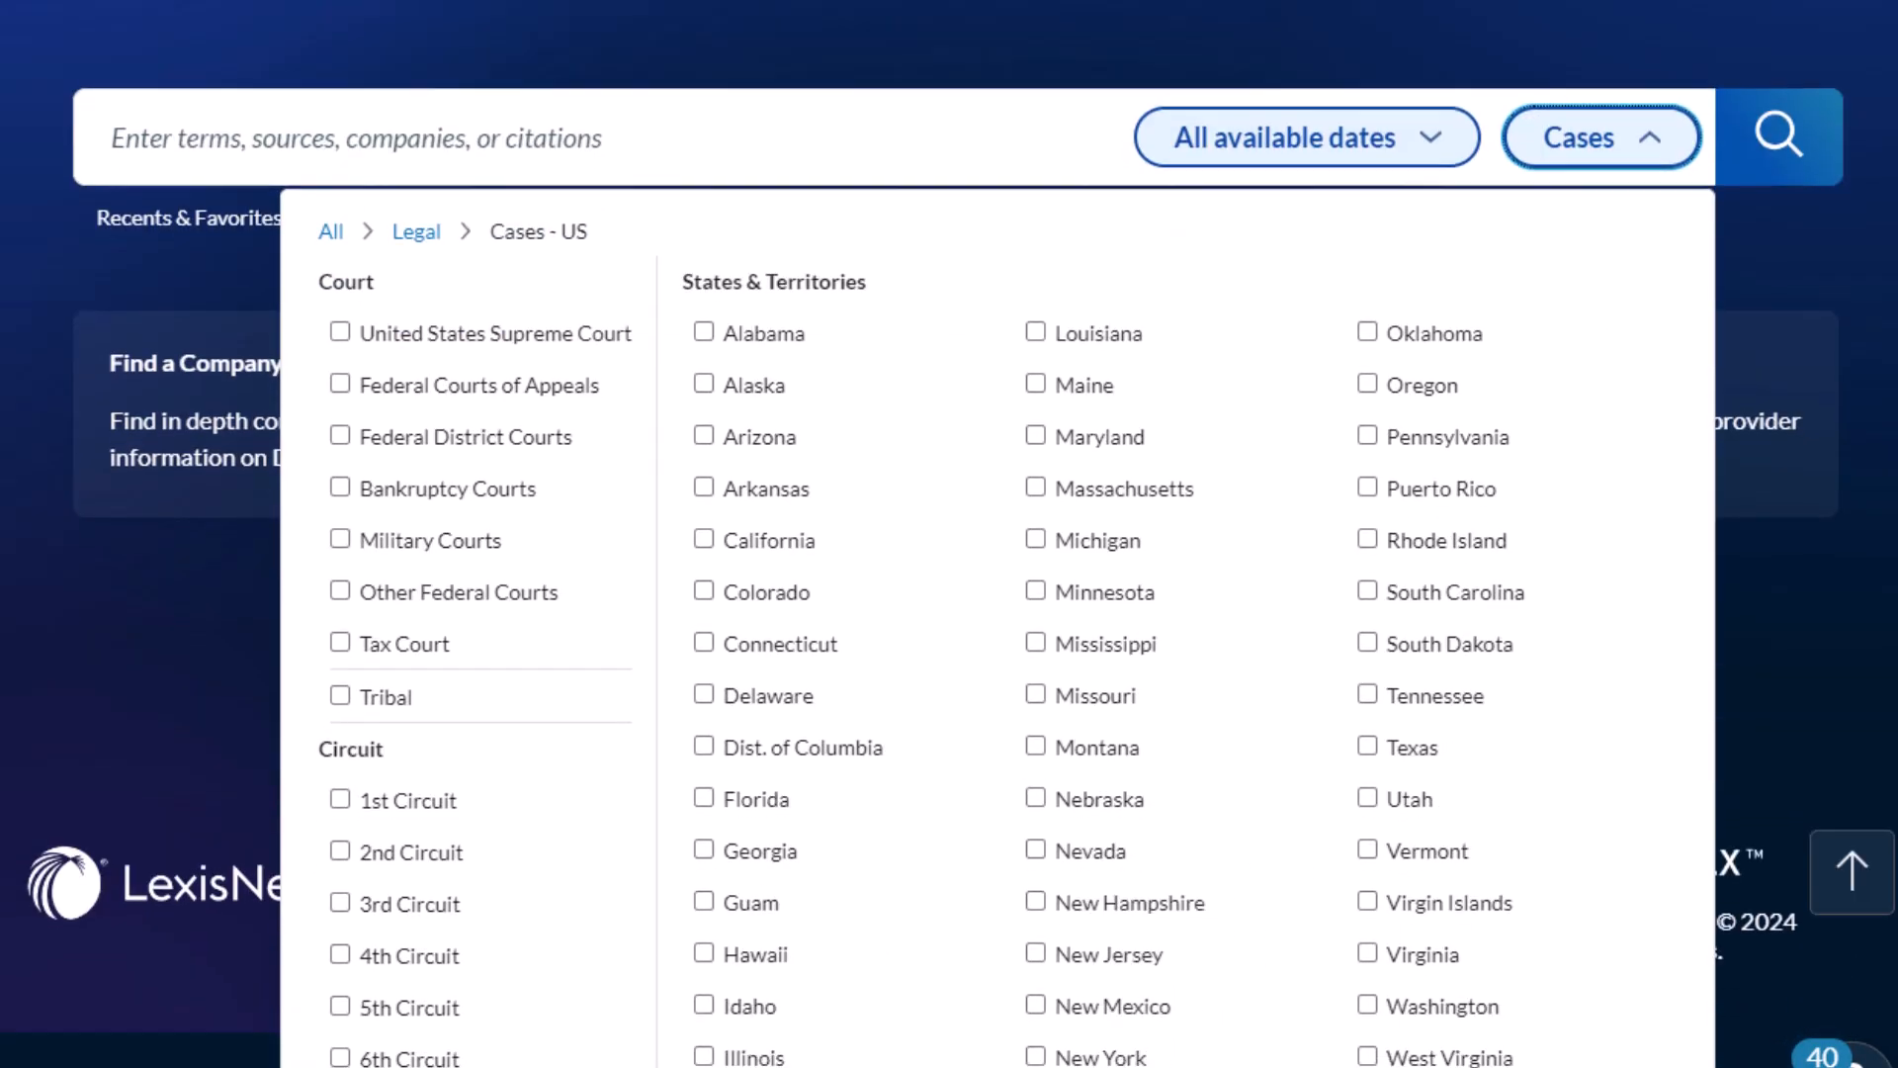
left_click(1035, 1019)
scroll(1048, 1028, "up", 3)
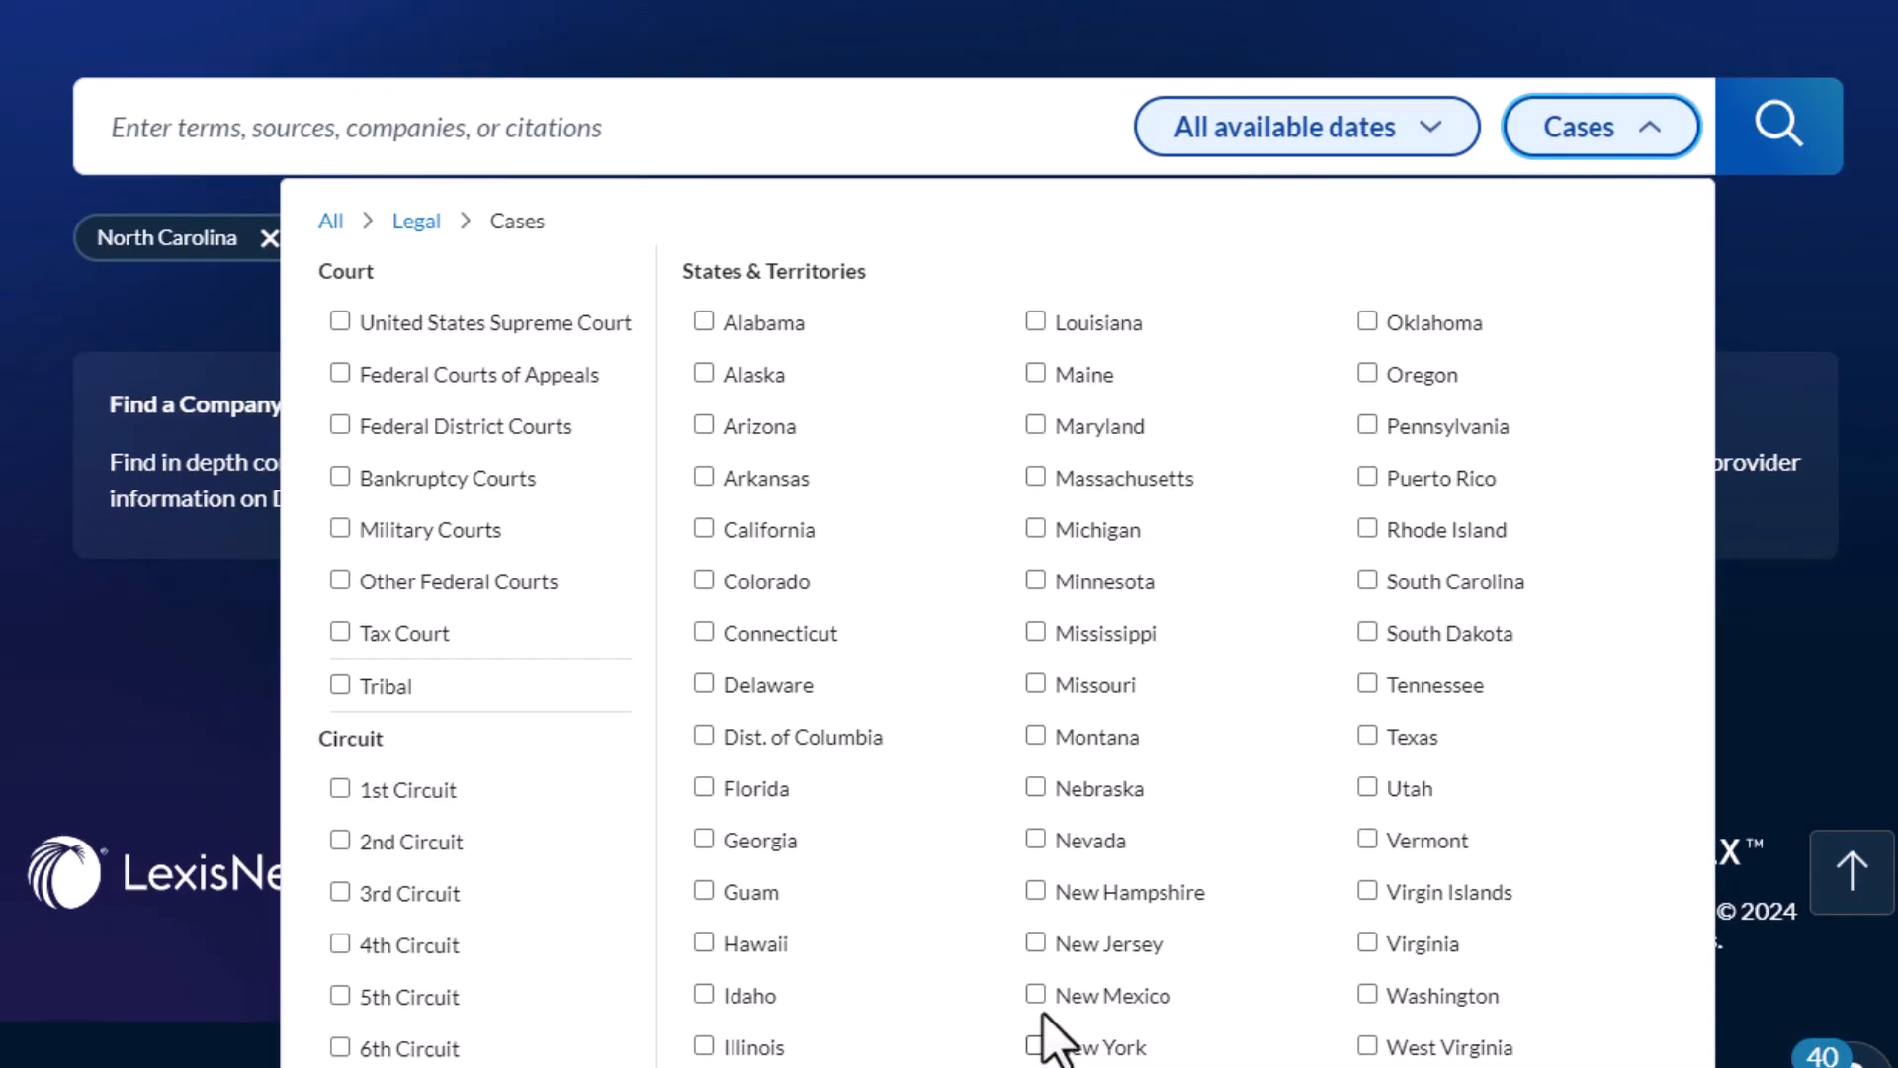
- Search the North Carolina cases for the broader terms "supermarket and slip"
left_click(427, 365)
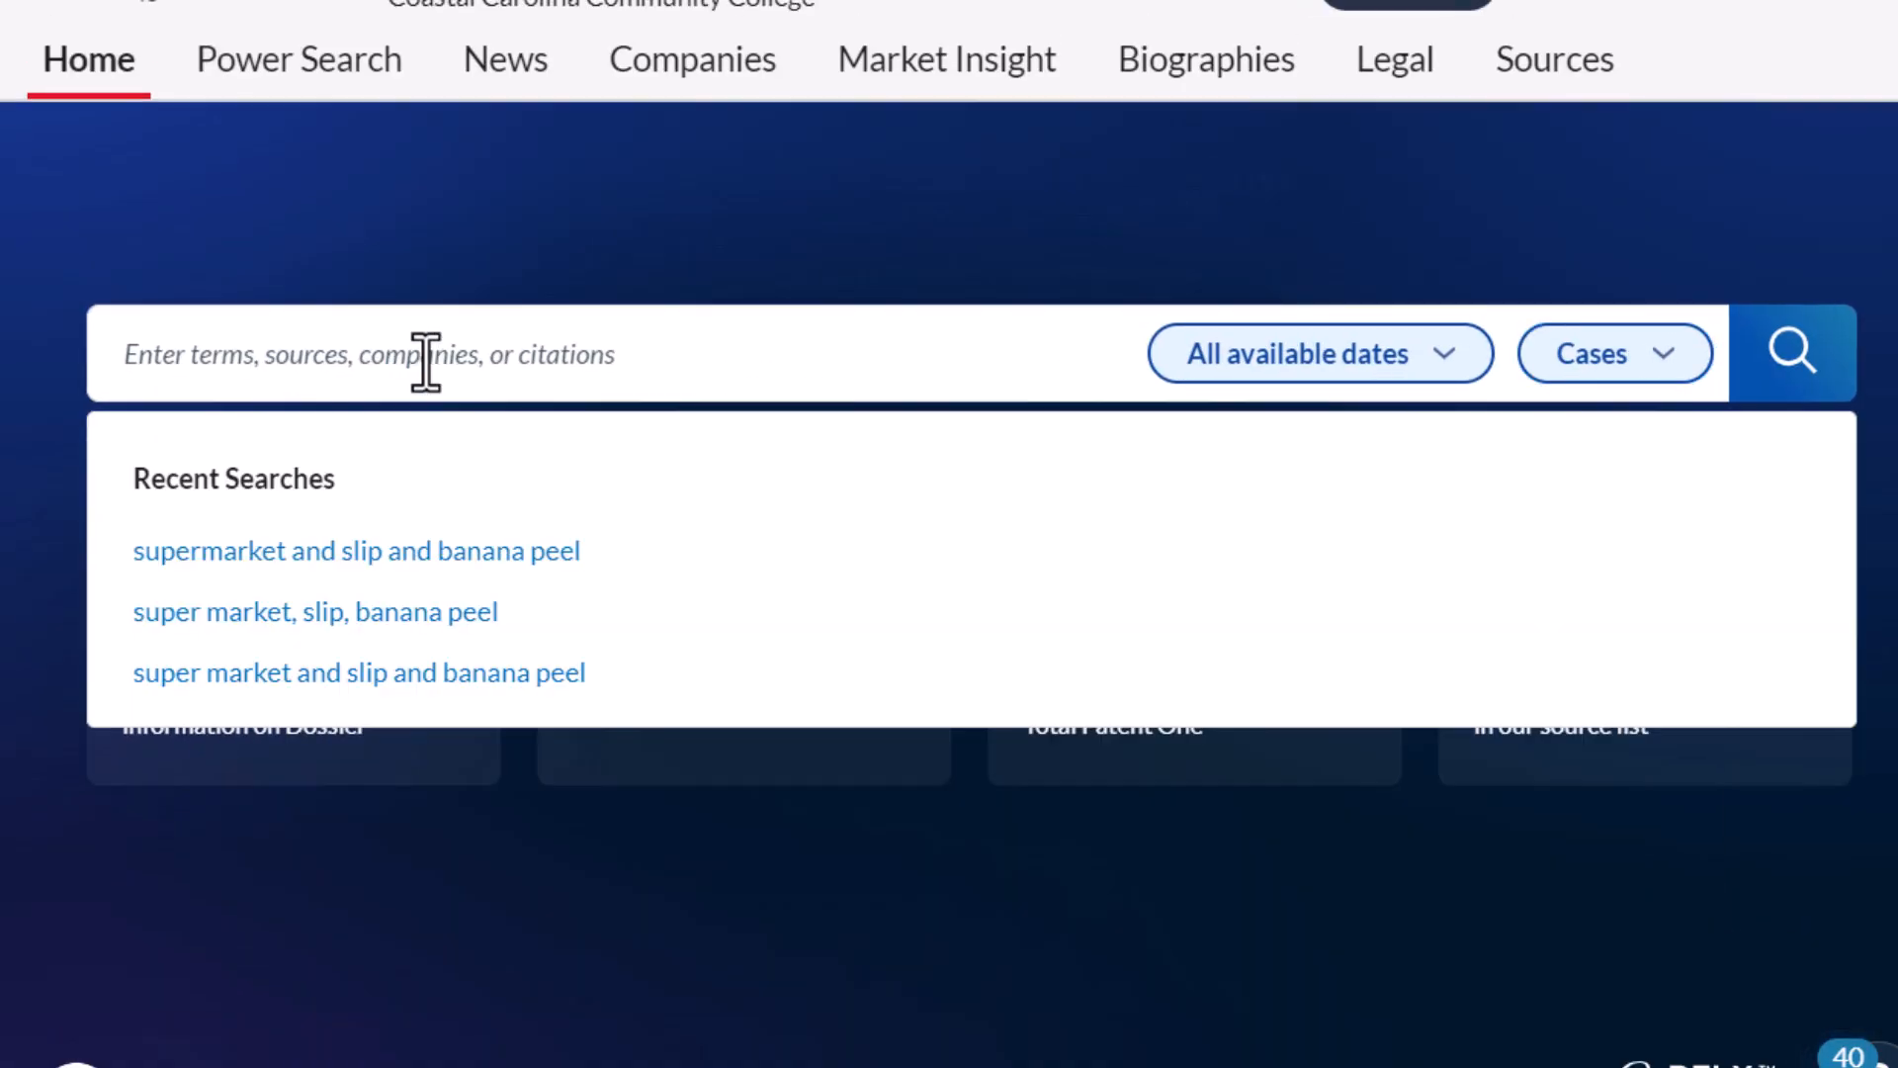
type("superma")
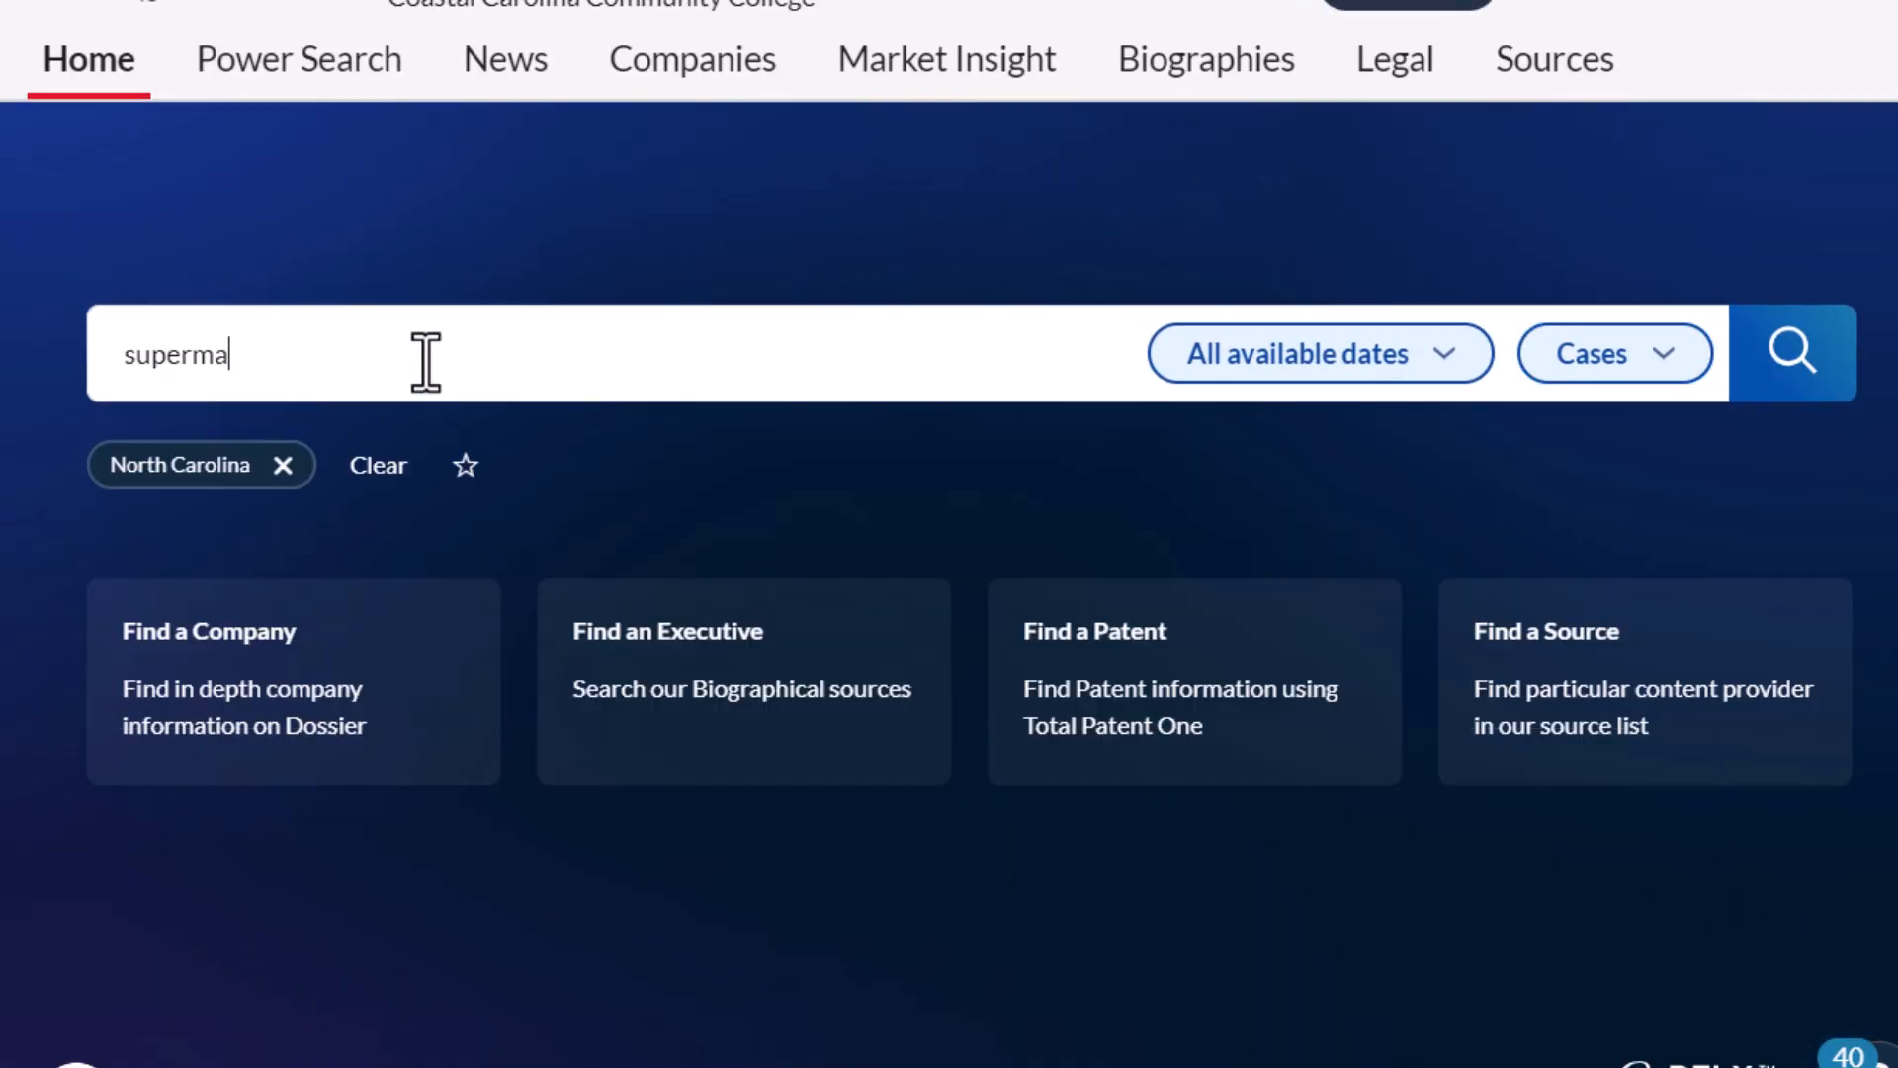
type("rket and slip")
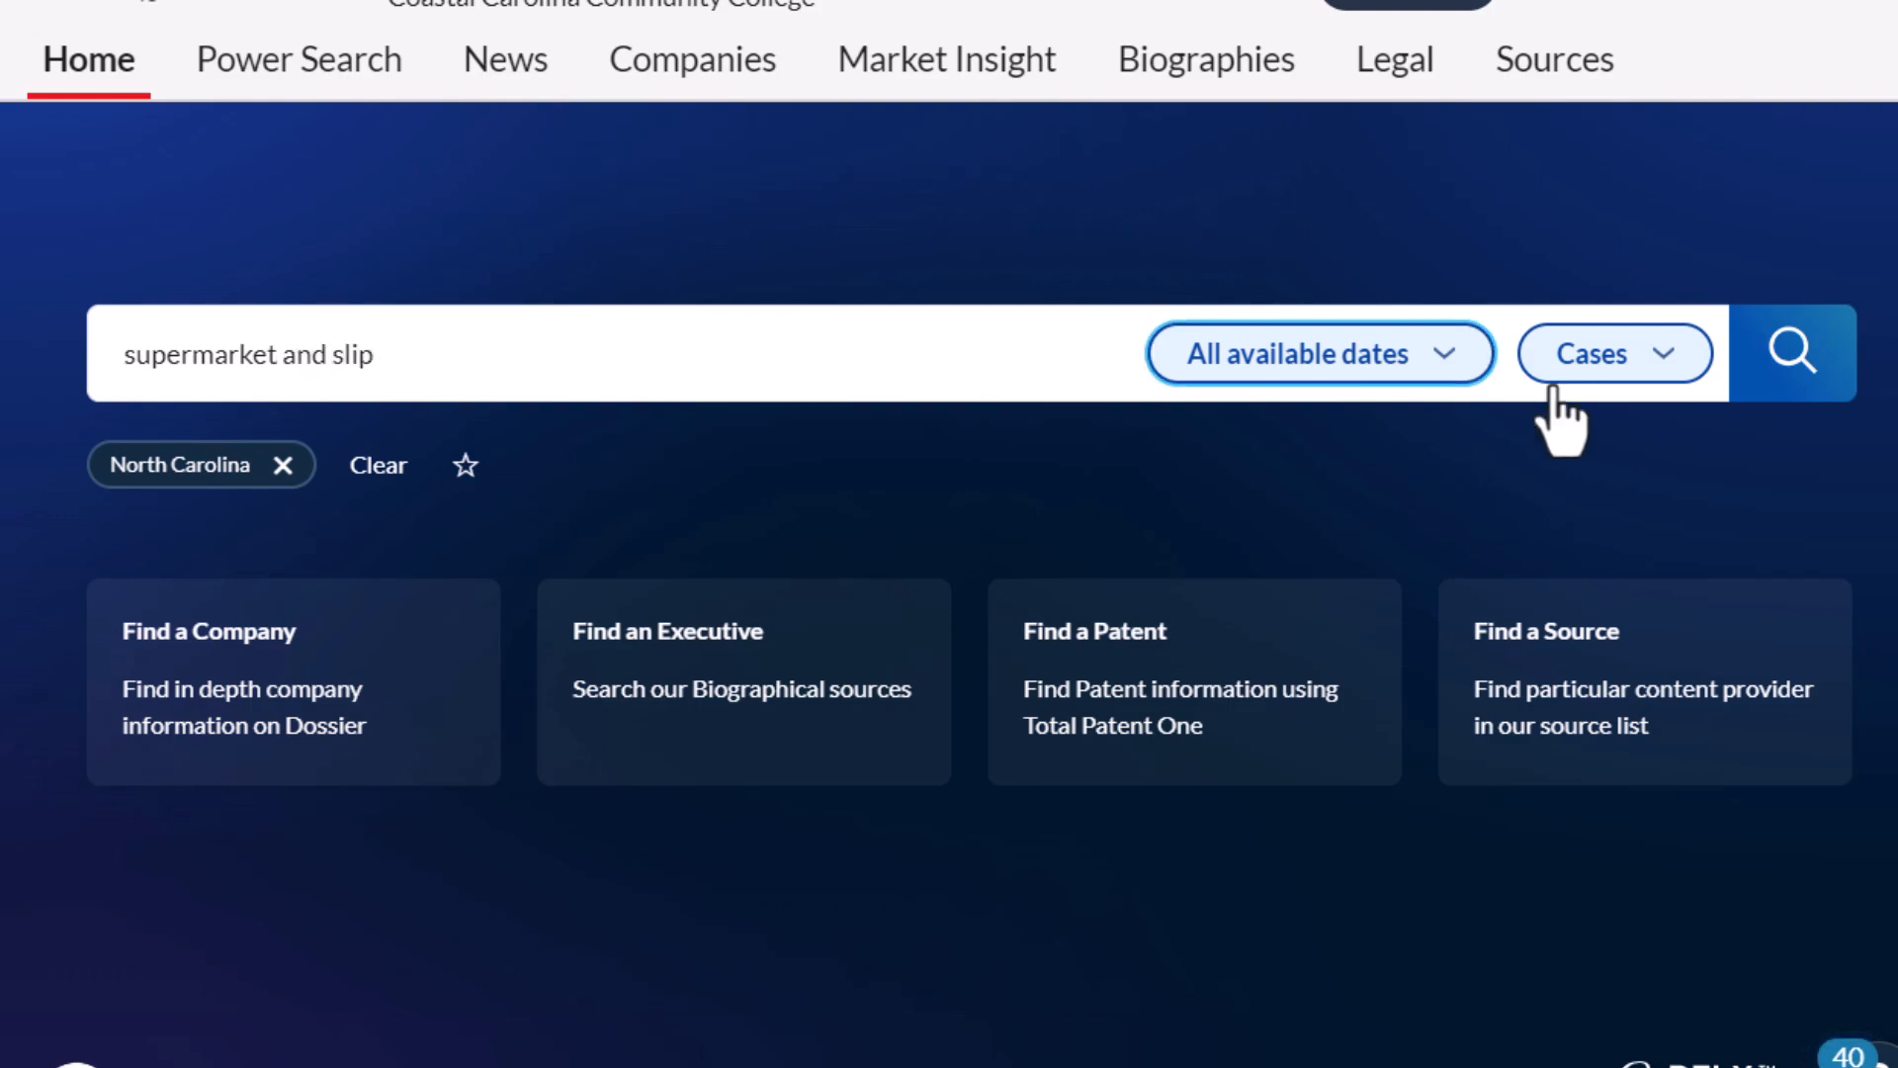
left_click(1772, 378)
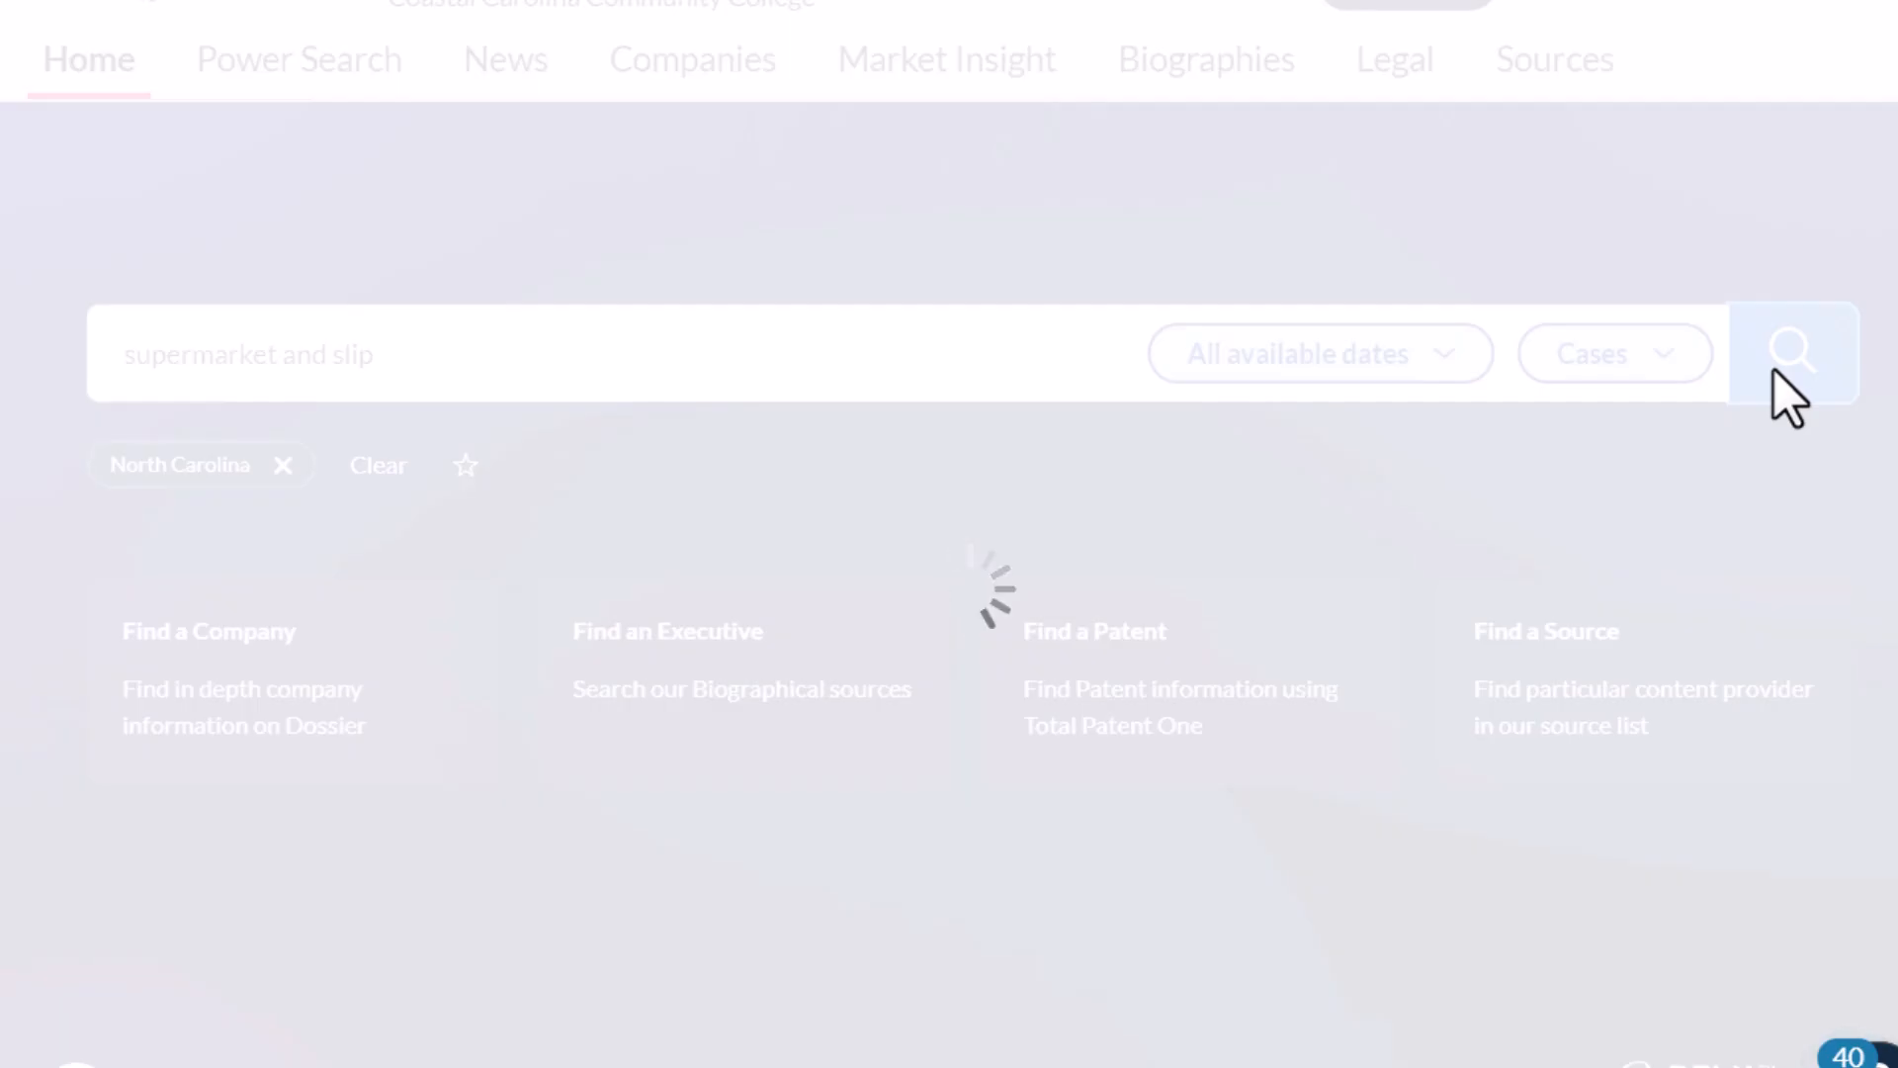
- Look through the matching cases and sort them by Court (highest-lowest), followed by Date (newest-oldest)
scroll(1779, 397, "down", 9)
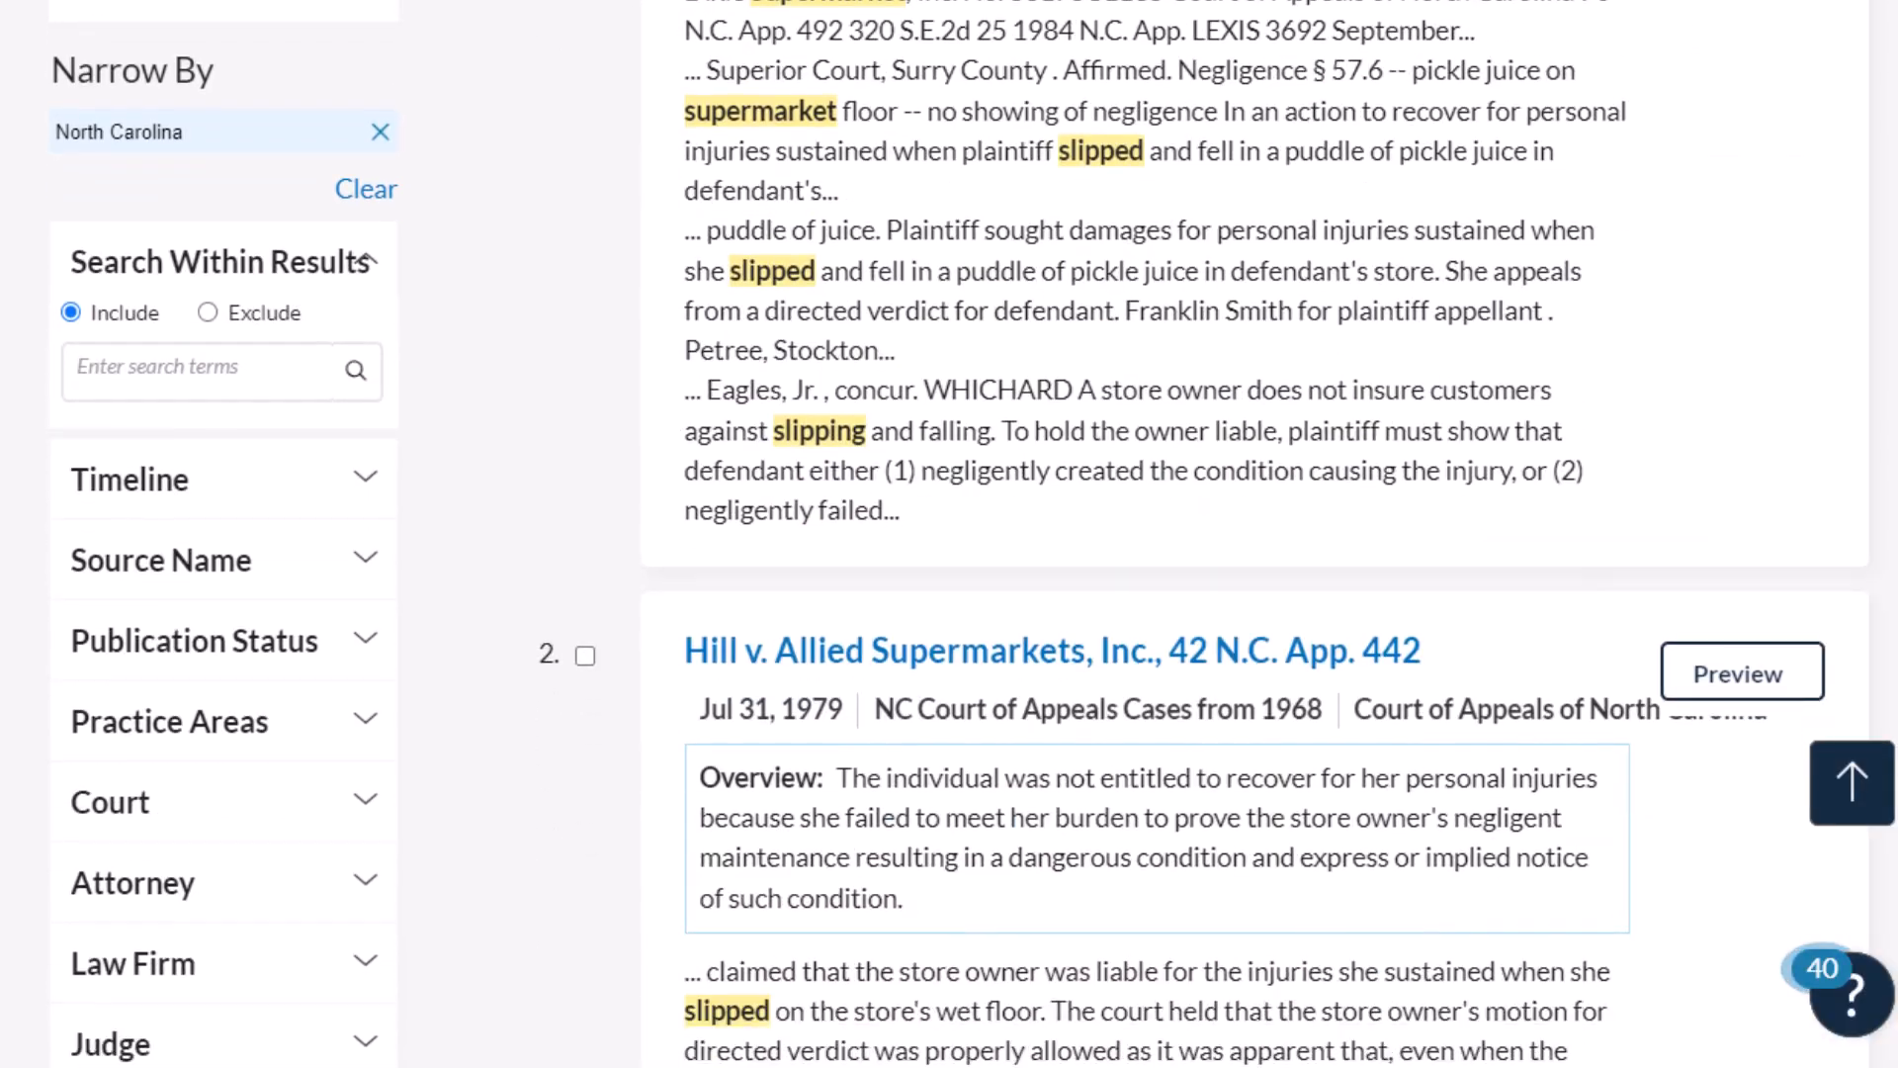
scroll(1157, 534, "down", 10)
scroll(1156, 534, "up", 7)
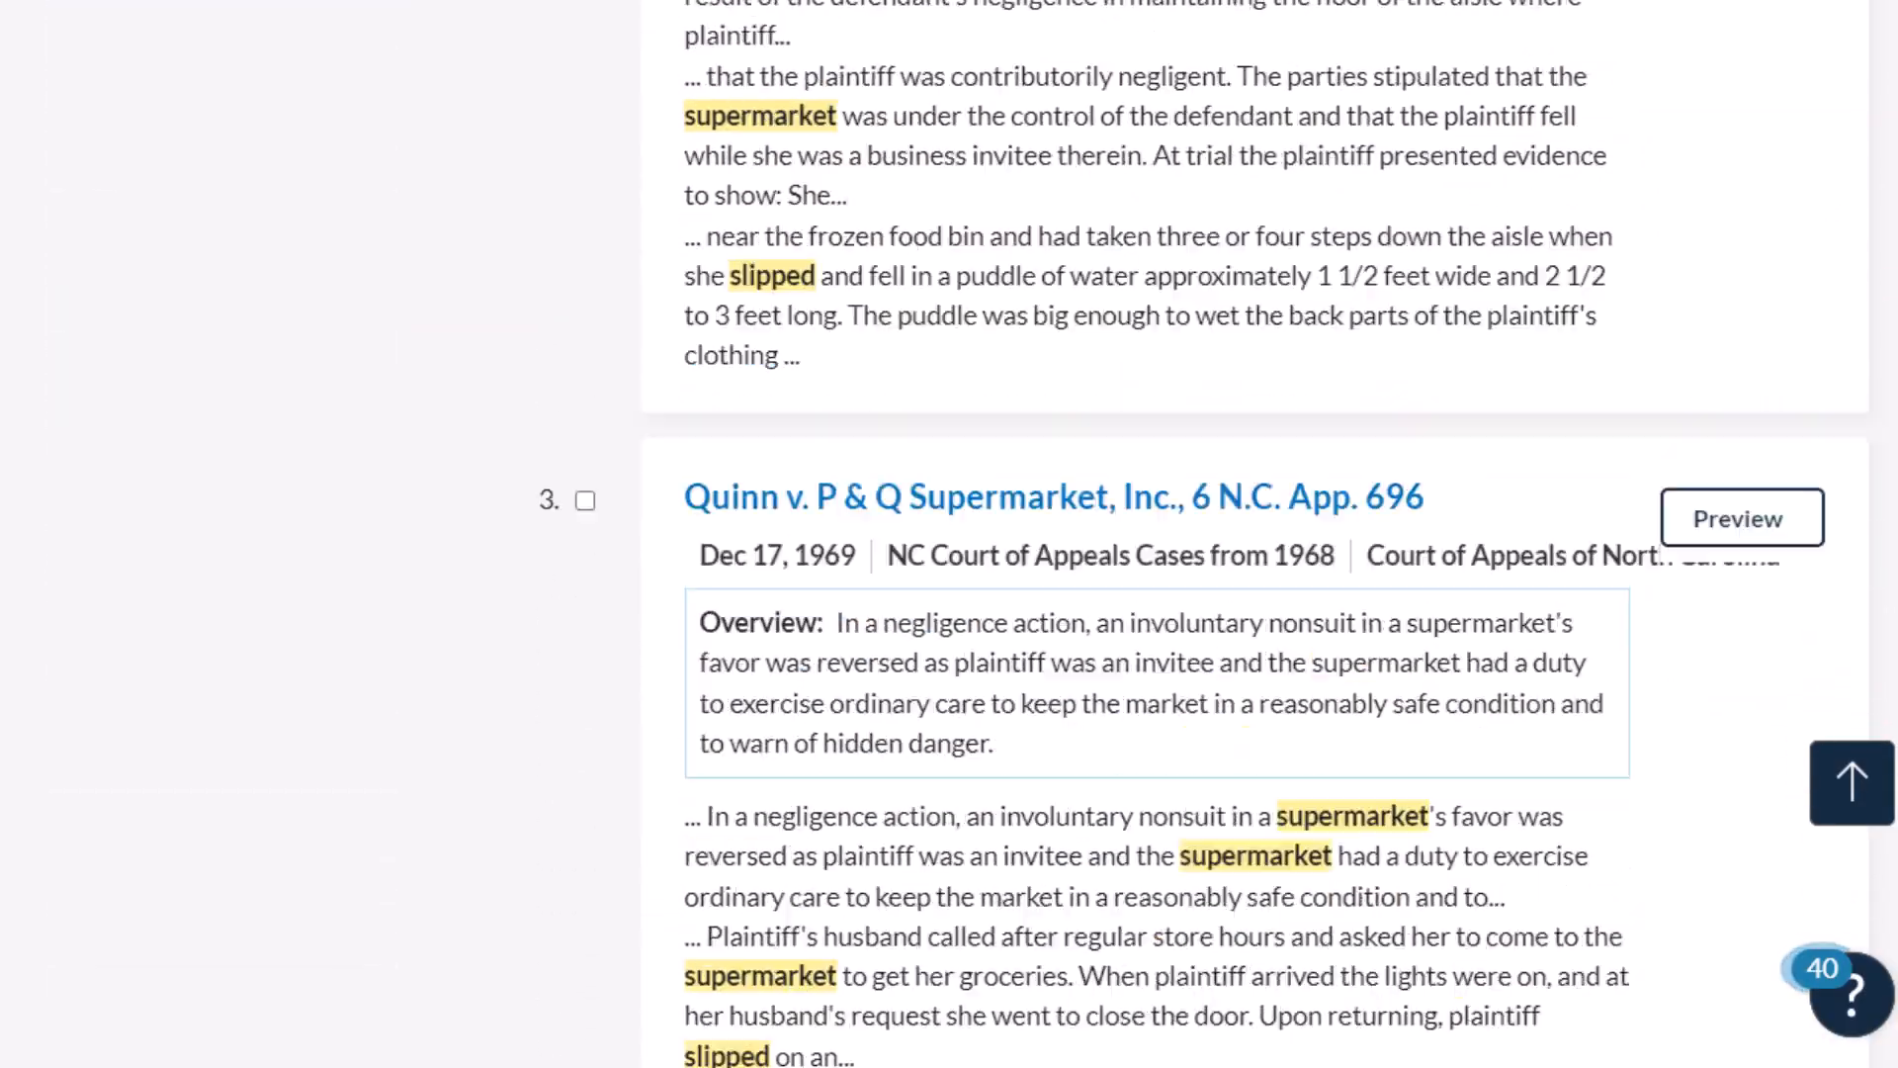
scroll(1157, 534, "up", 8)
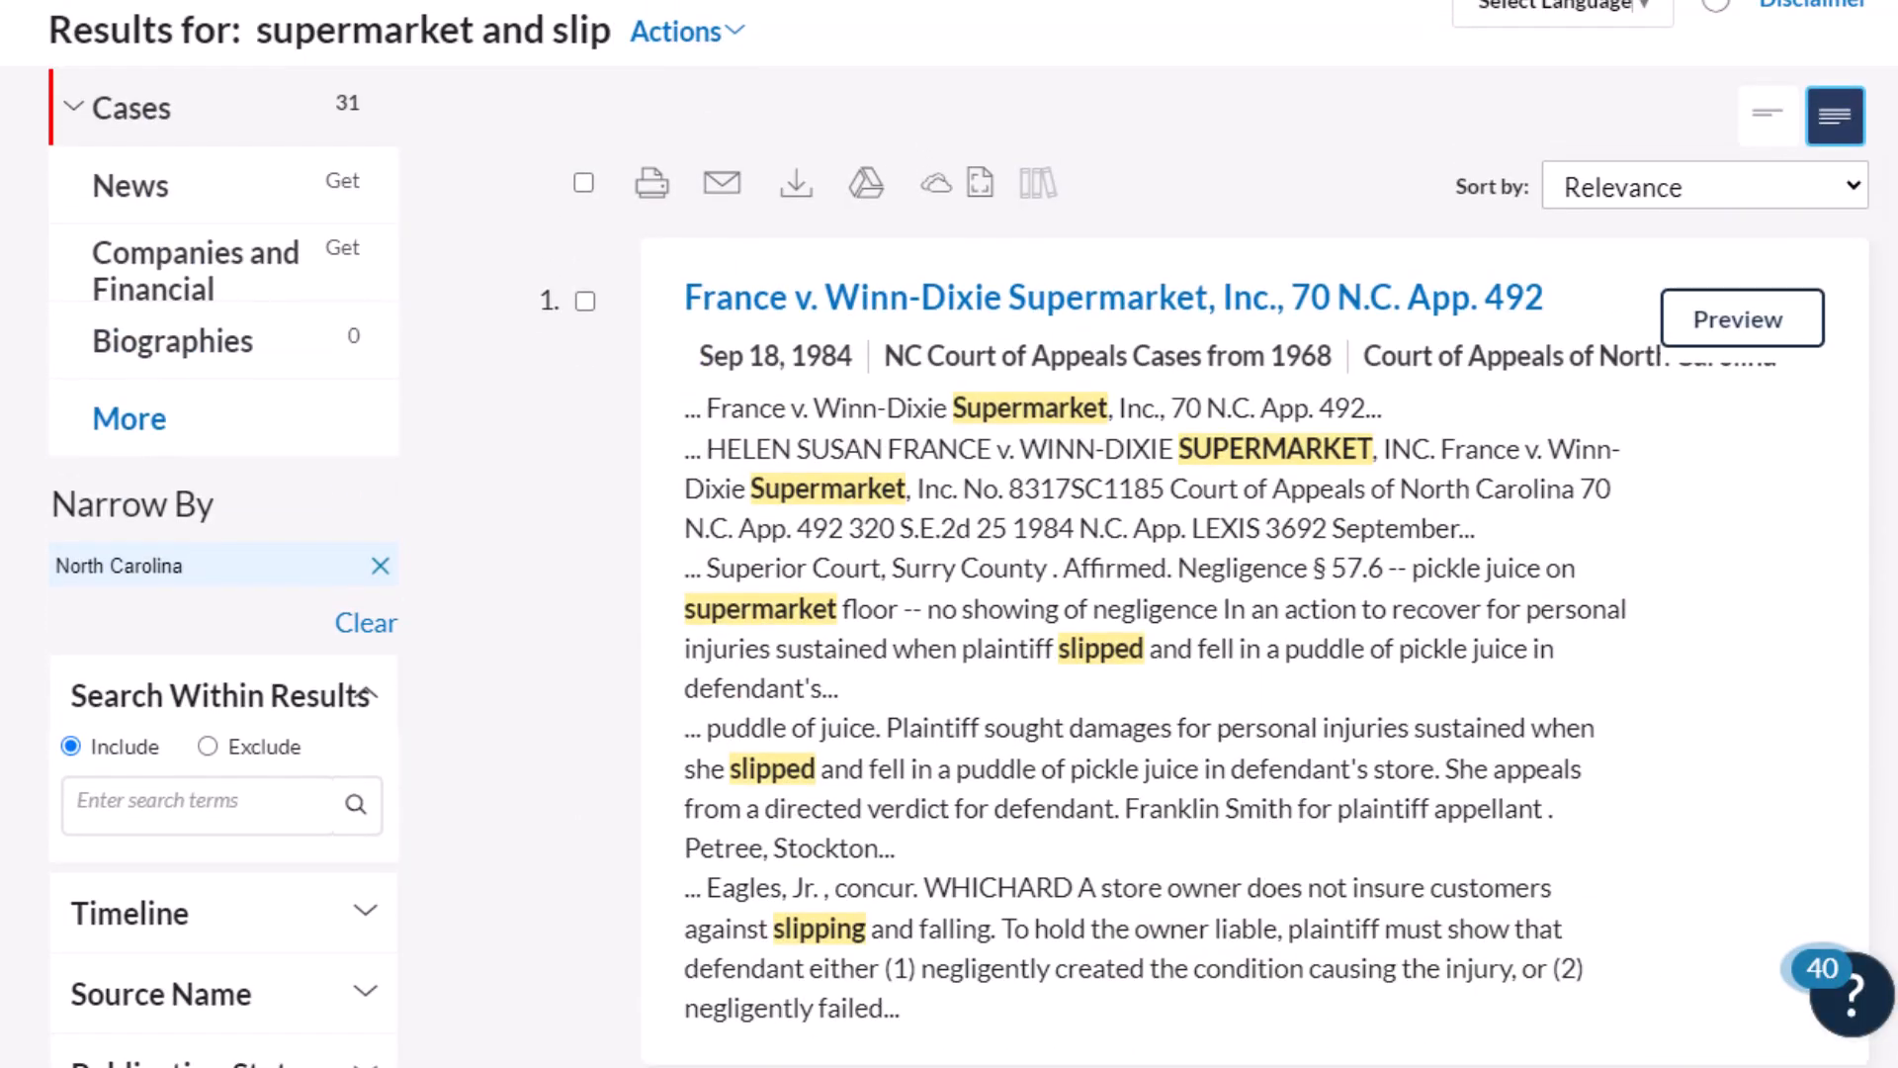
left_click(1664, 192)
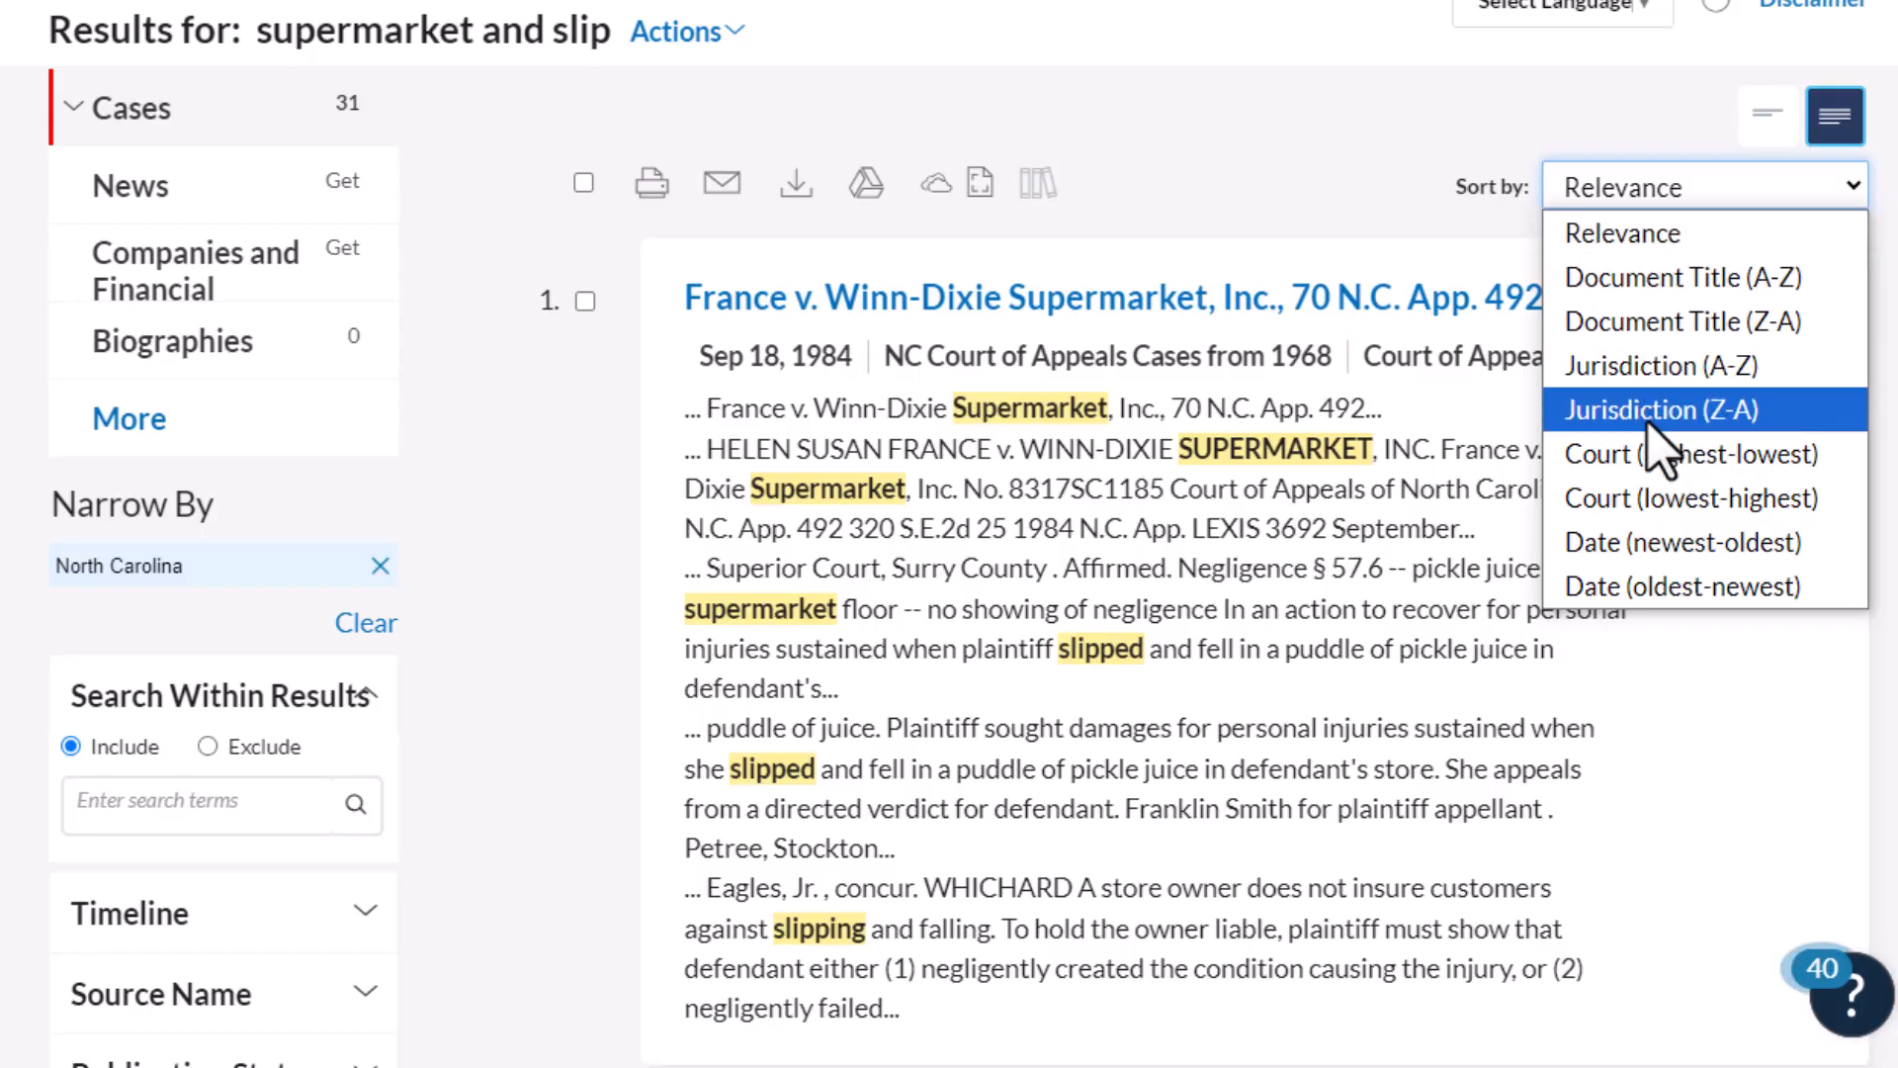
left_click(1661, 456)
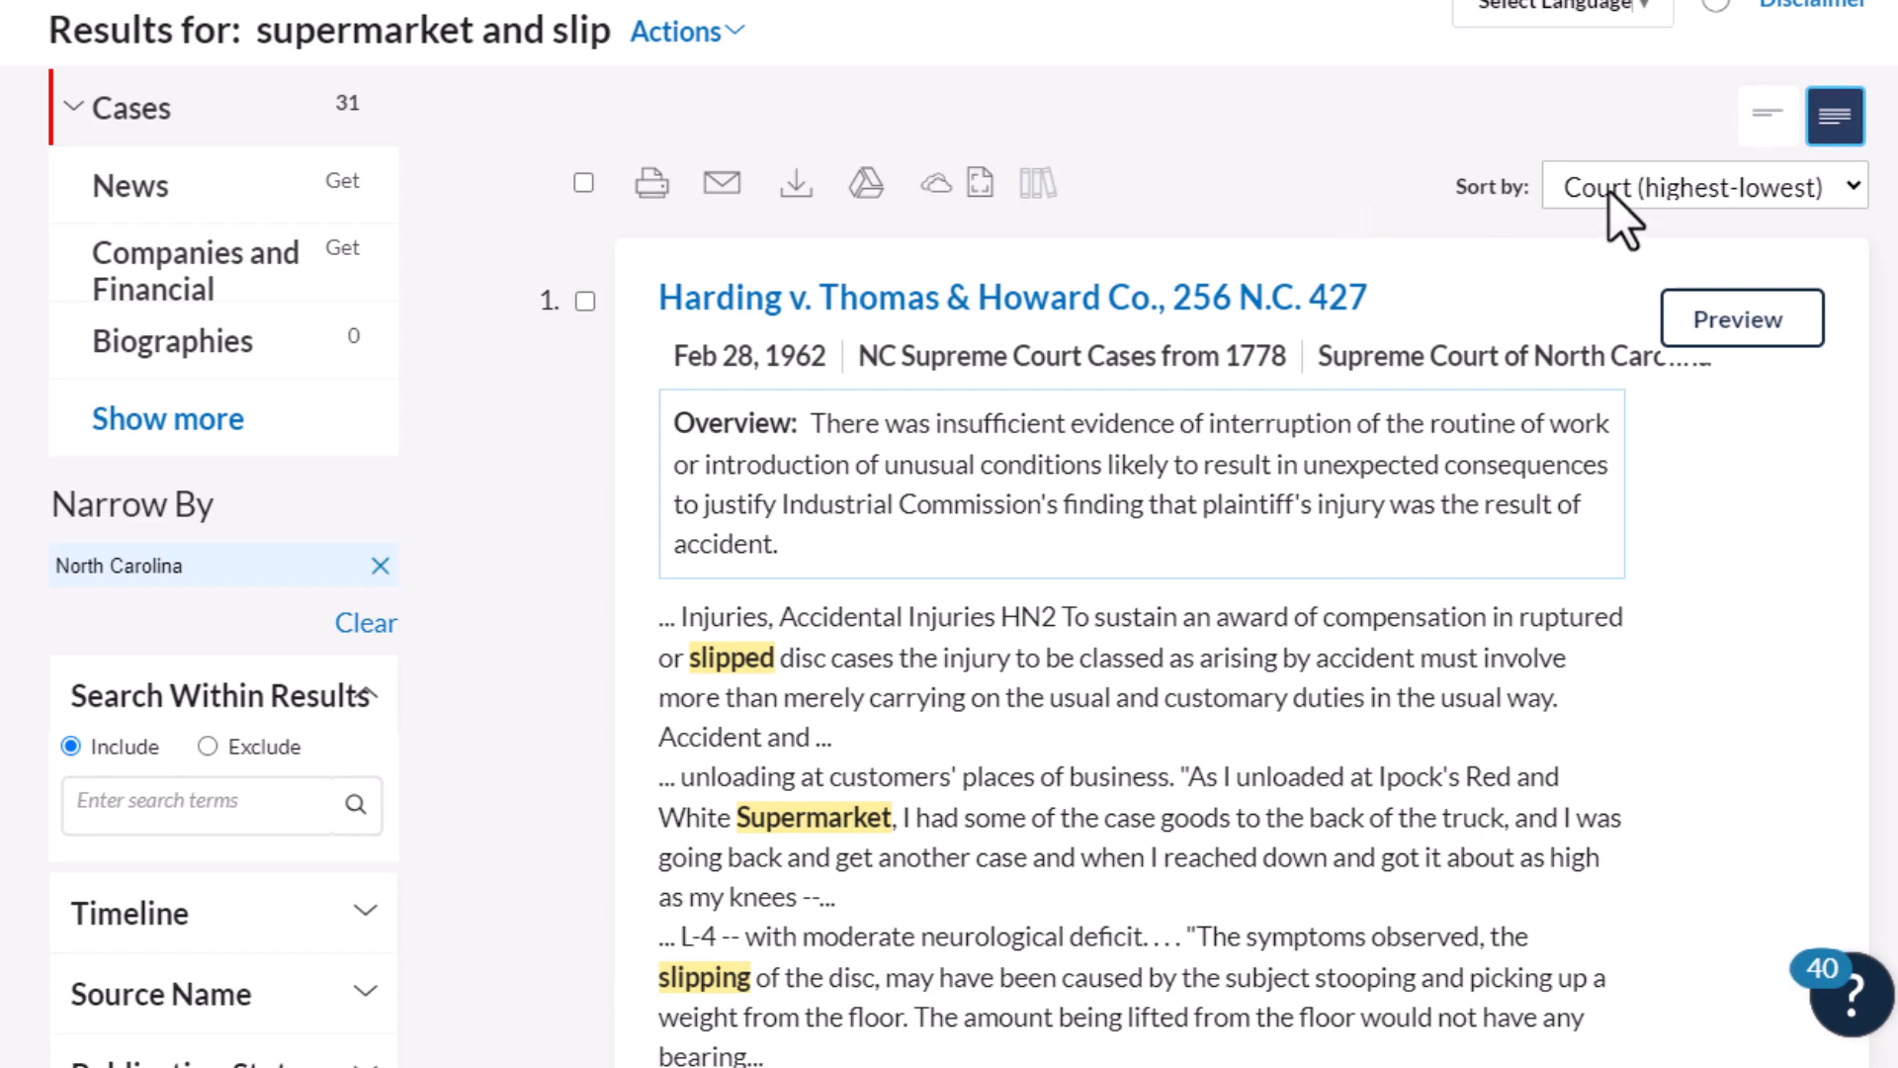
left_click(1621, 215)
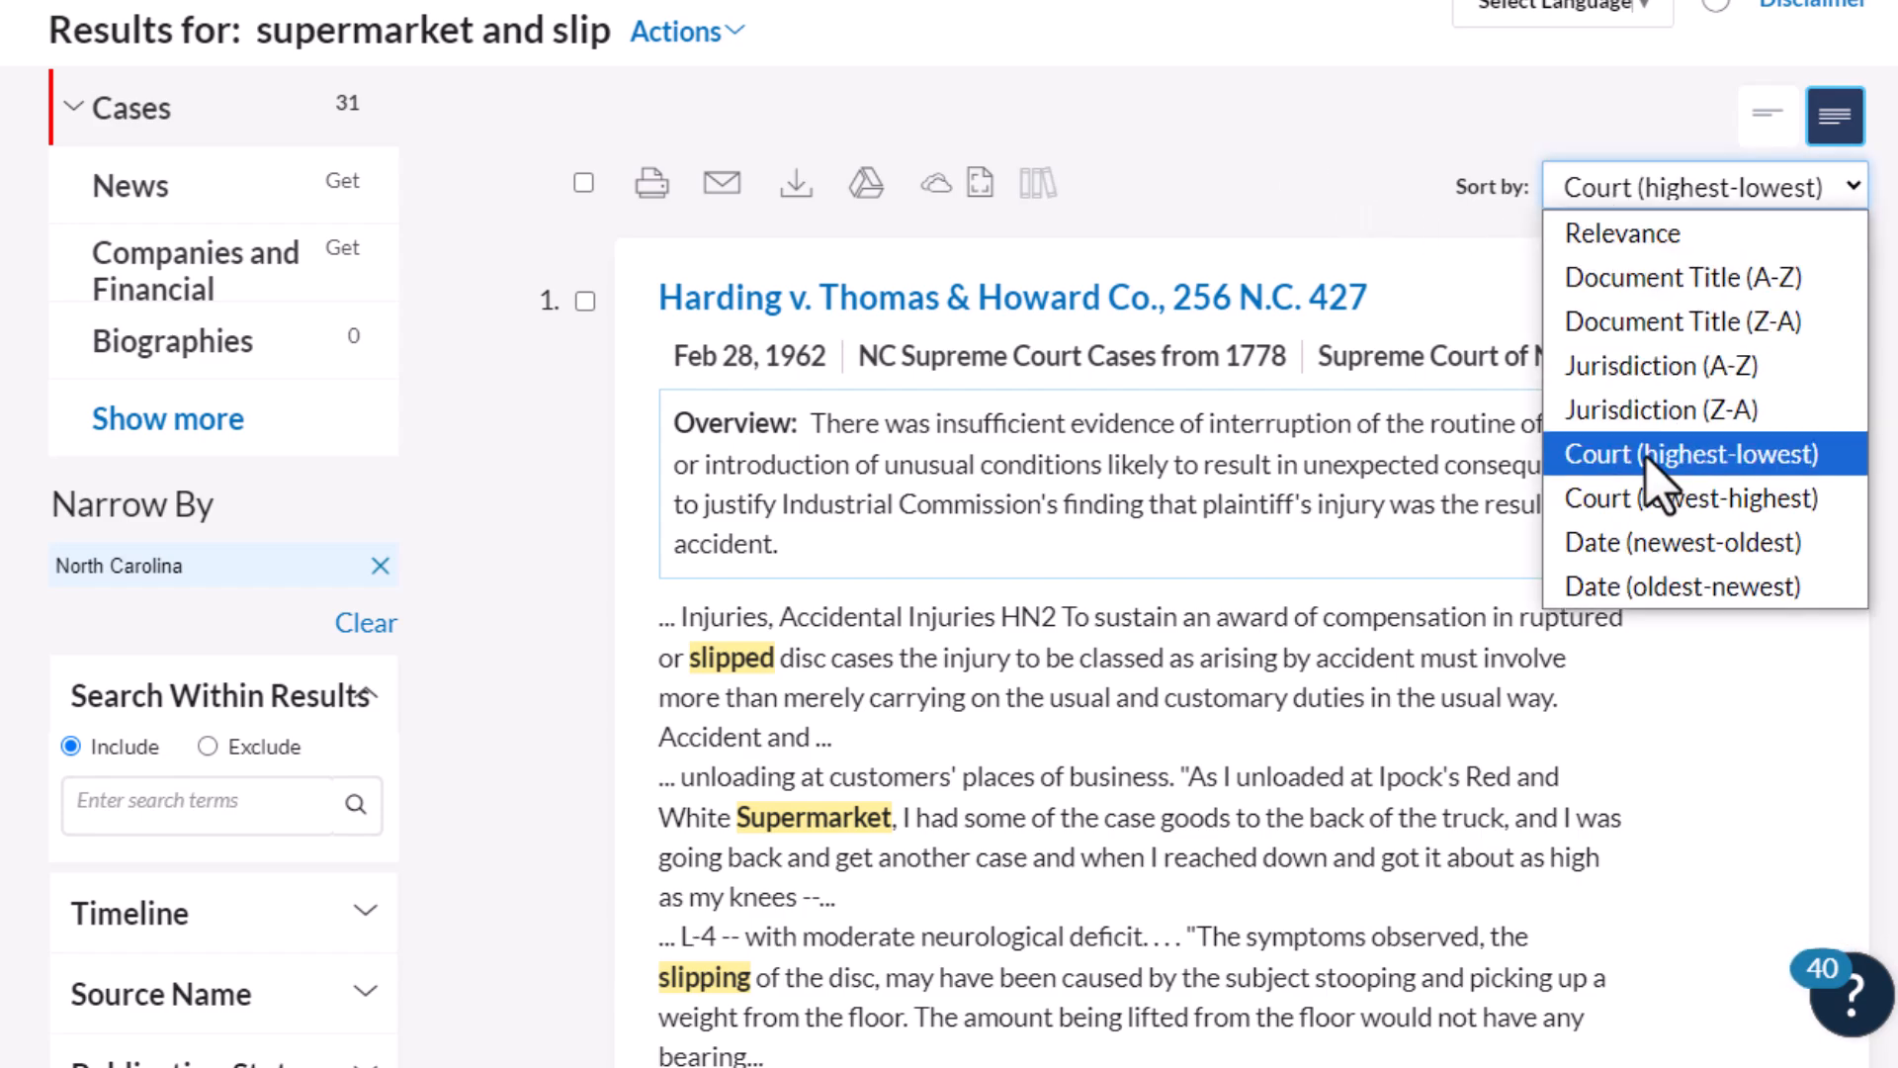
left_click(1662, 552)
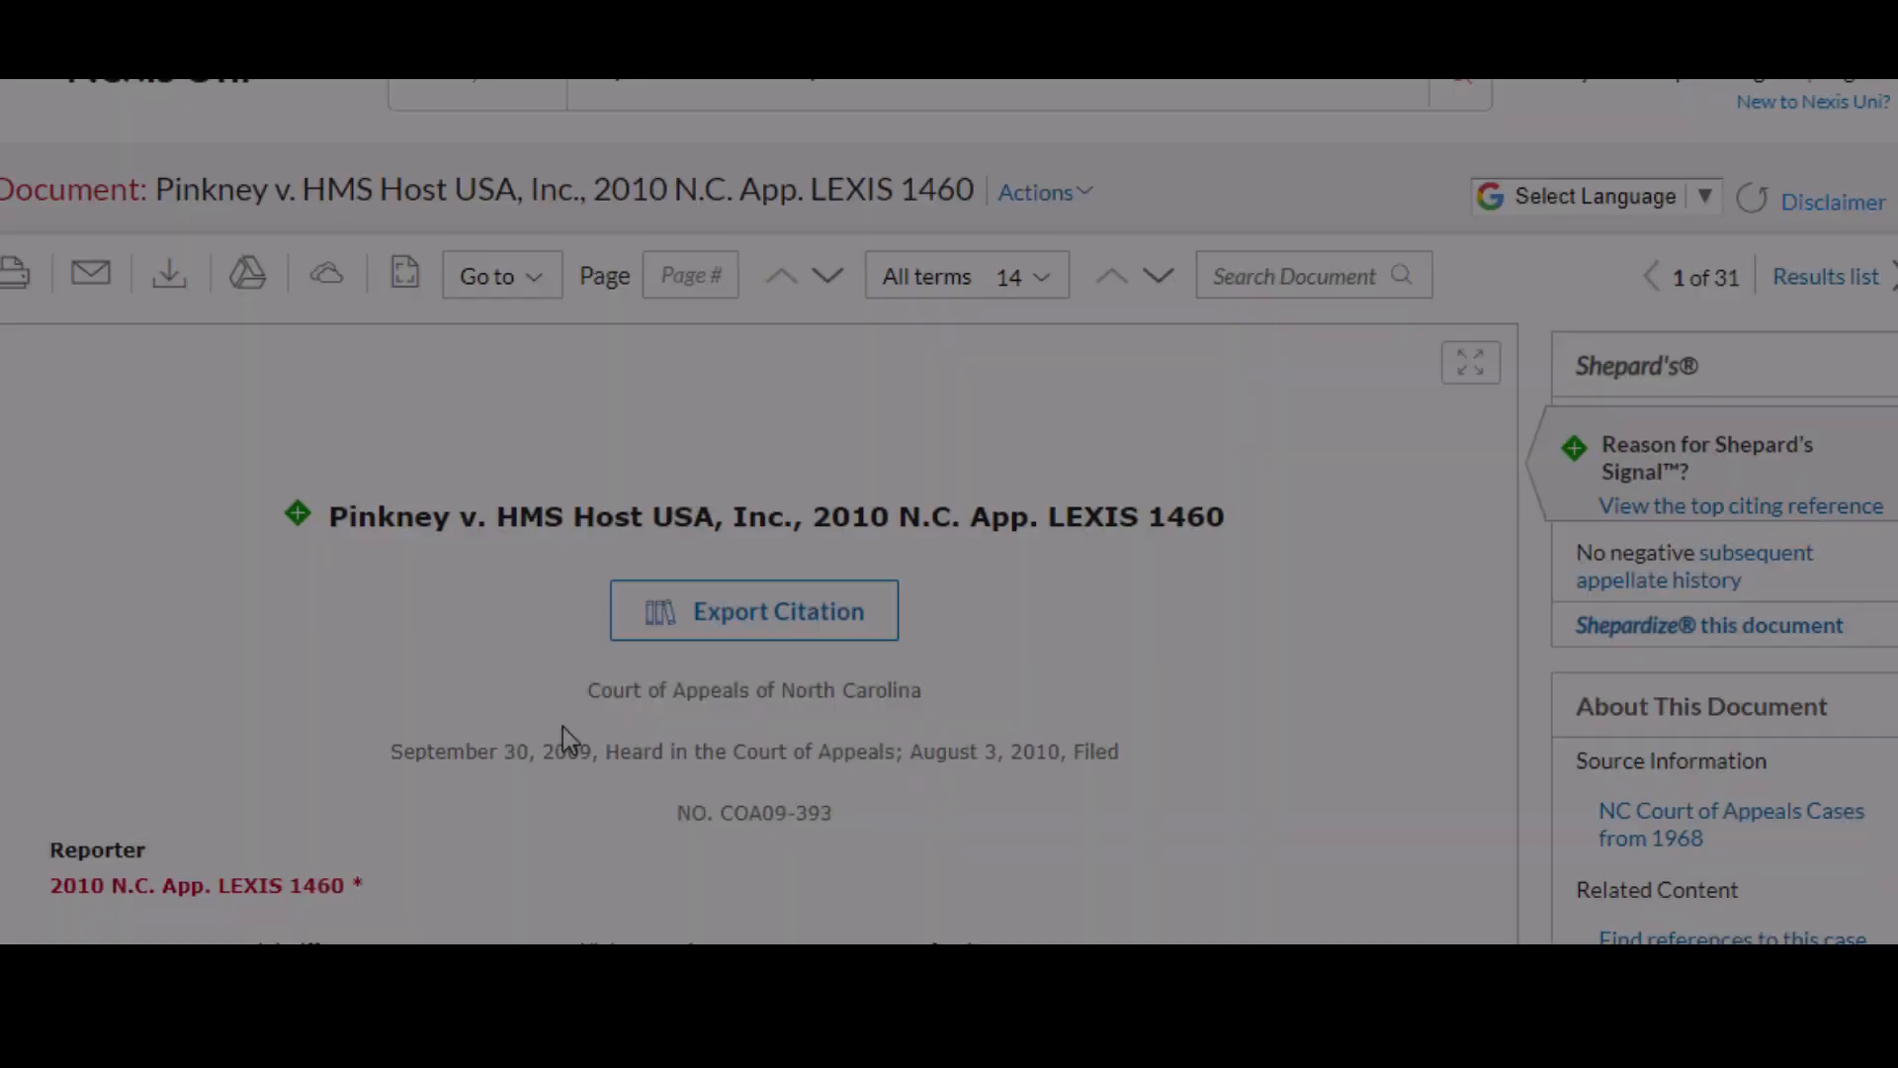
- Examine the notice, history, disposition, core terms, counsel and judges in the opened Court of Appeals case
scroll(561, 736, "down", 6)
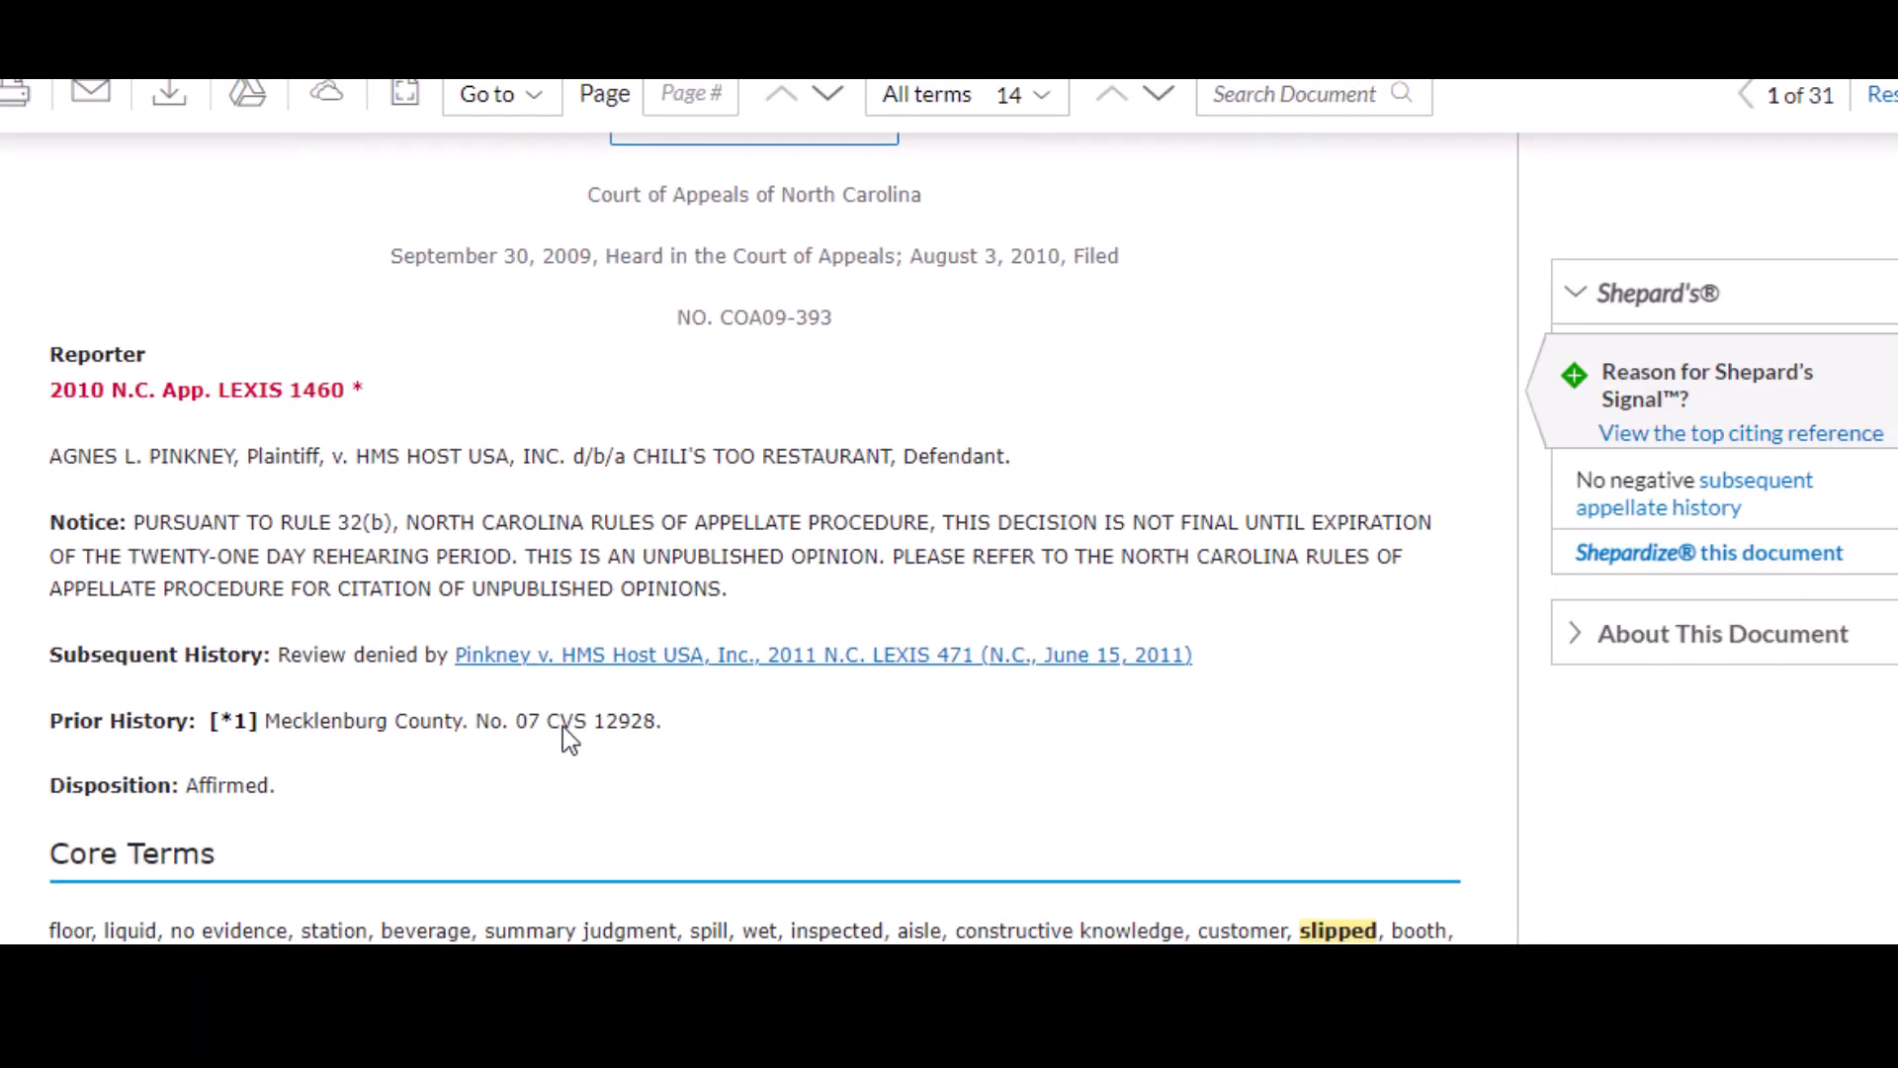
scroll(567, 740, "down", 2)
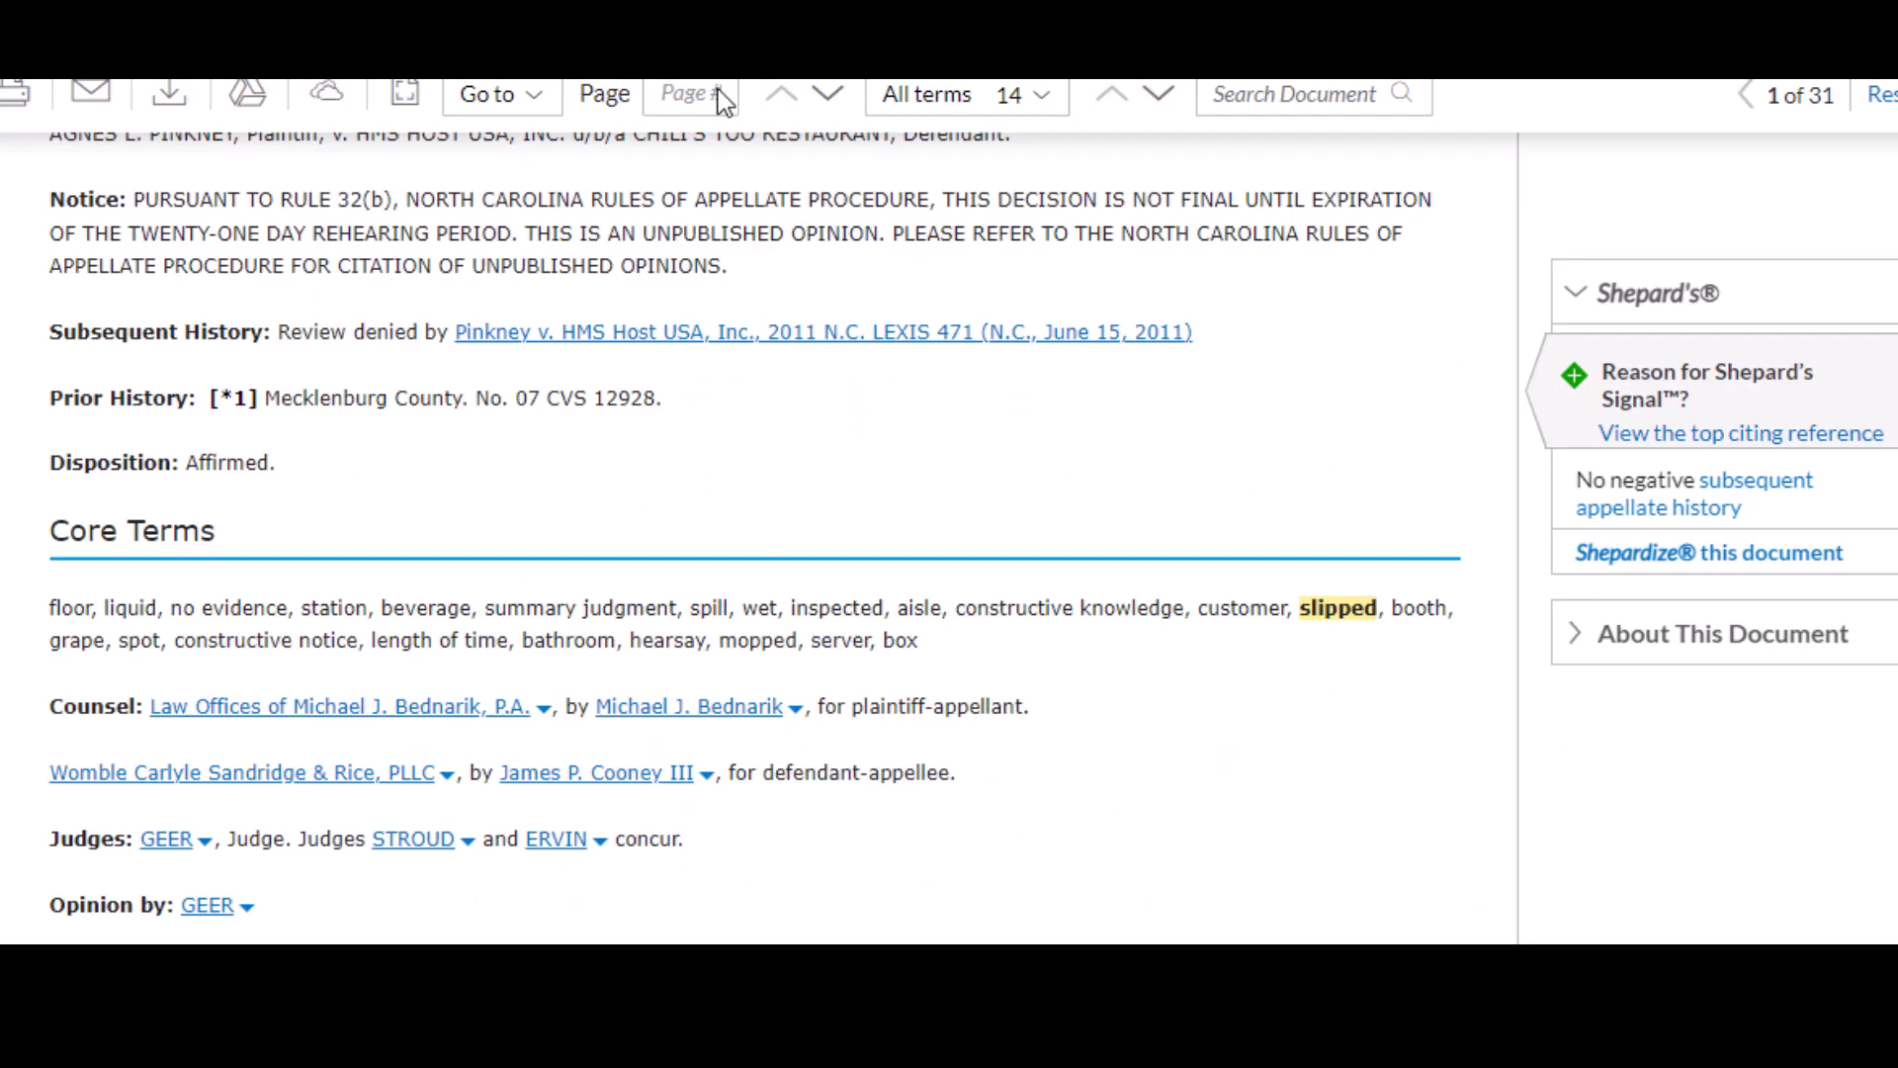
scroll(709, 579, "up", 5)
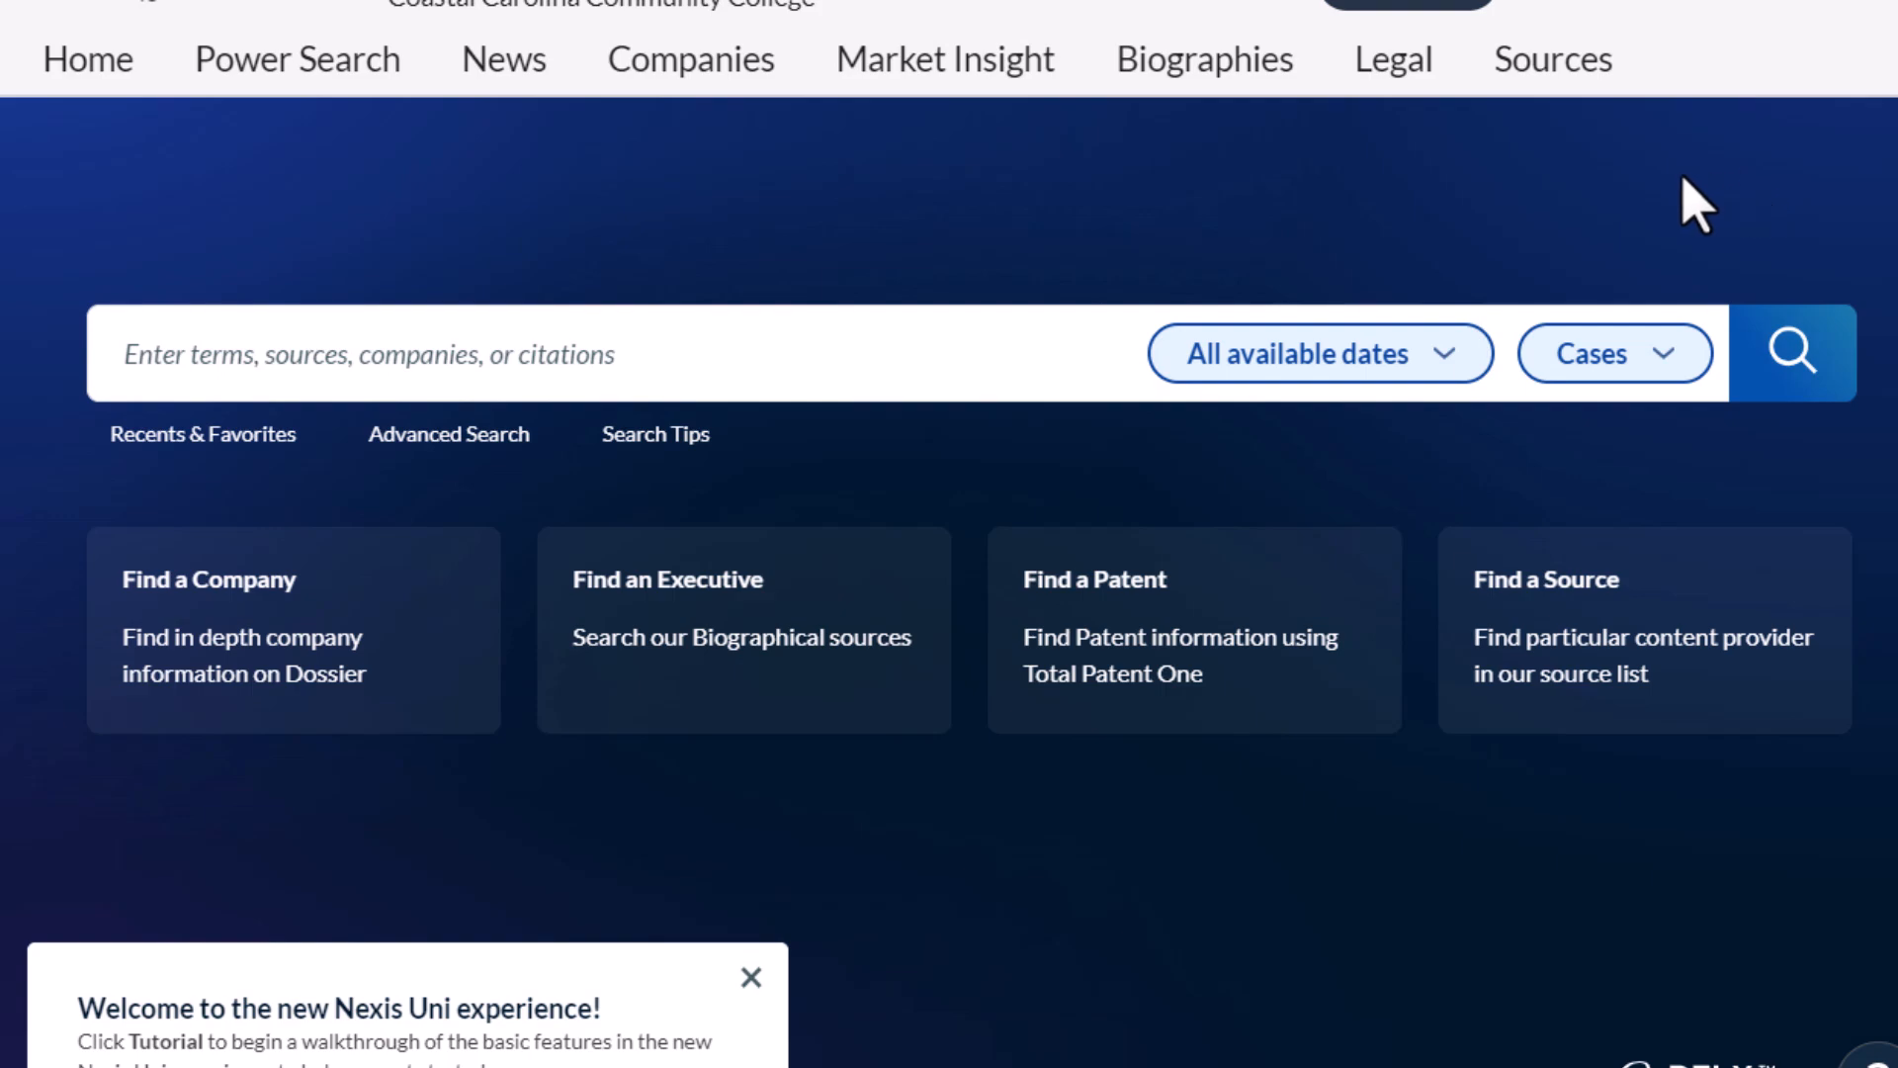
- Open the Legal advanced search form for North Carolina cases and go to its Core Terms field
left_click(1394, 71)
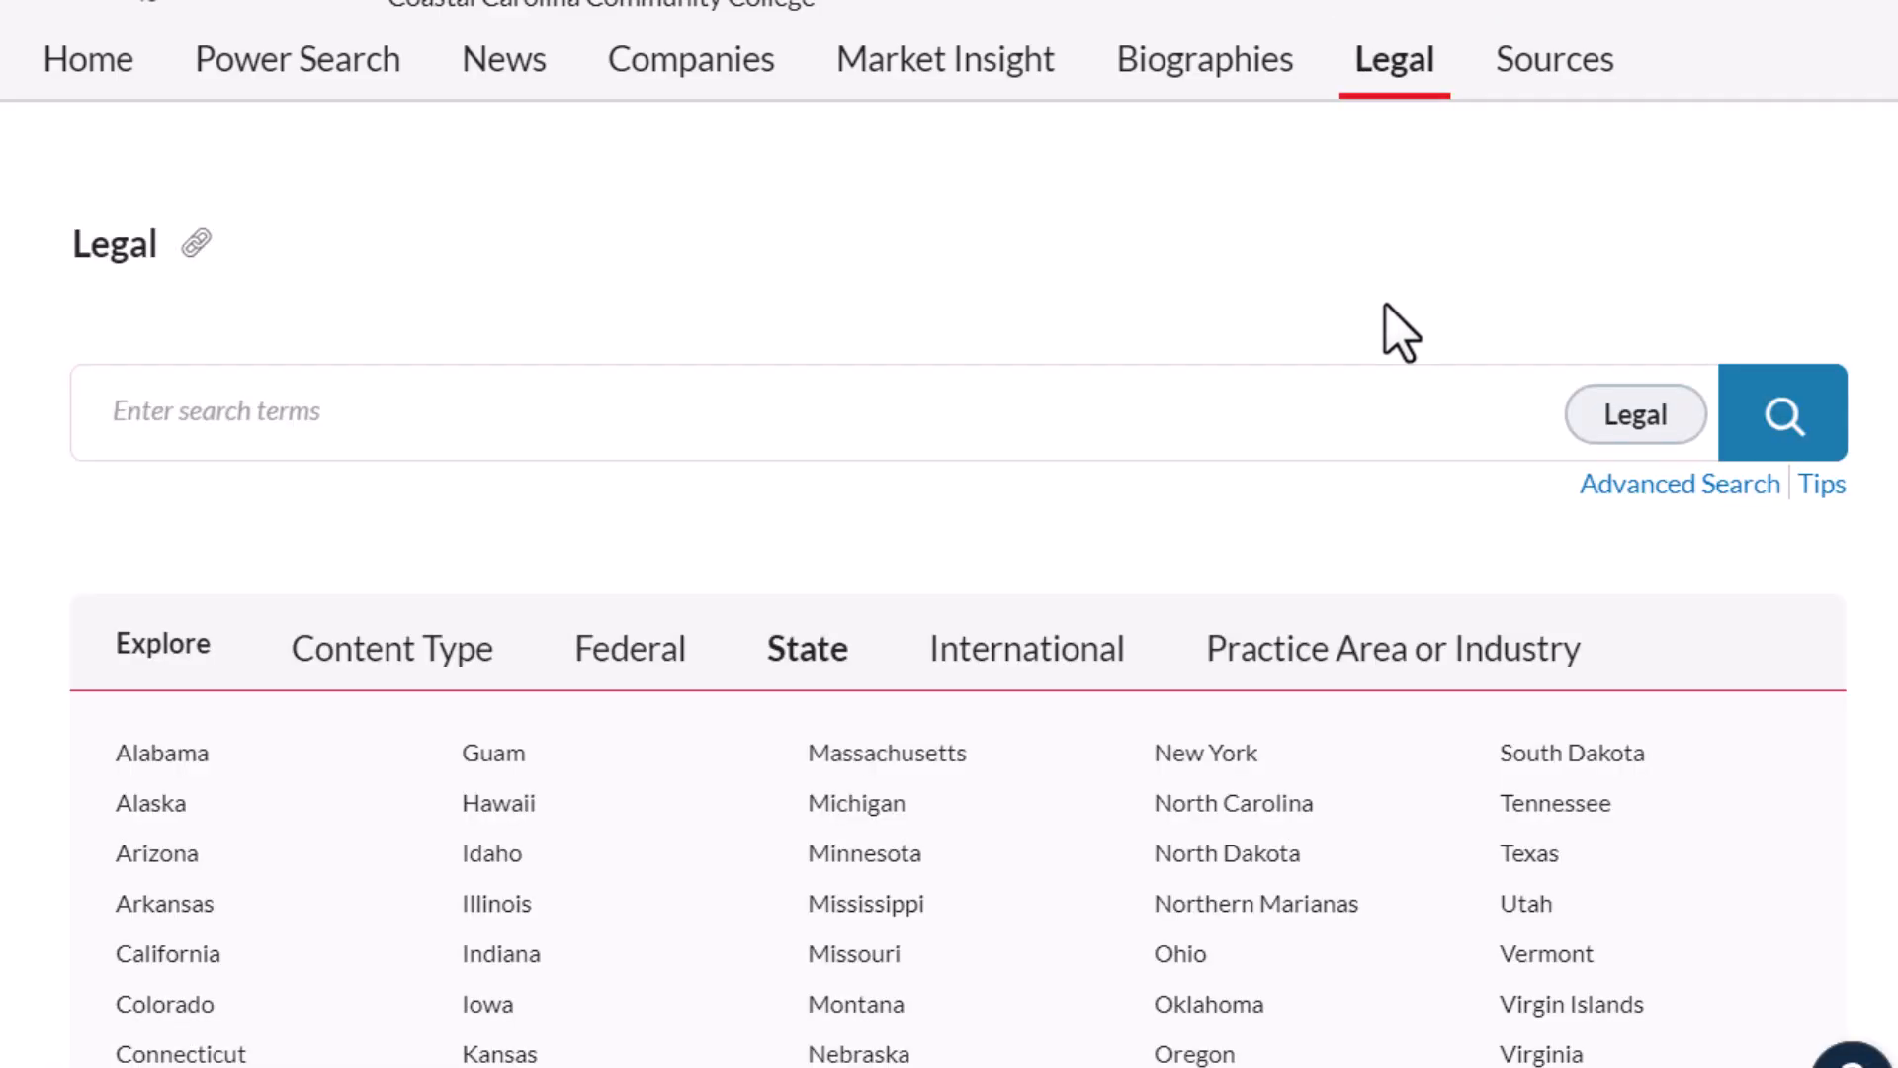
left_click(1202, 812)
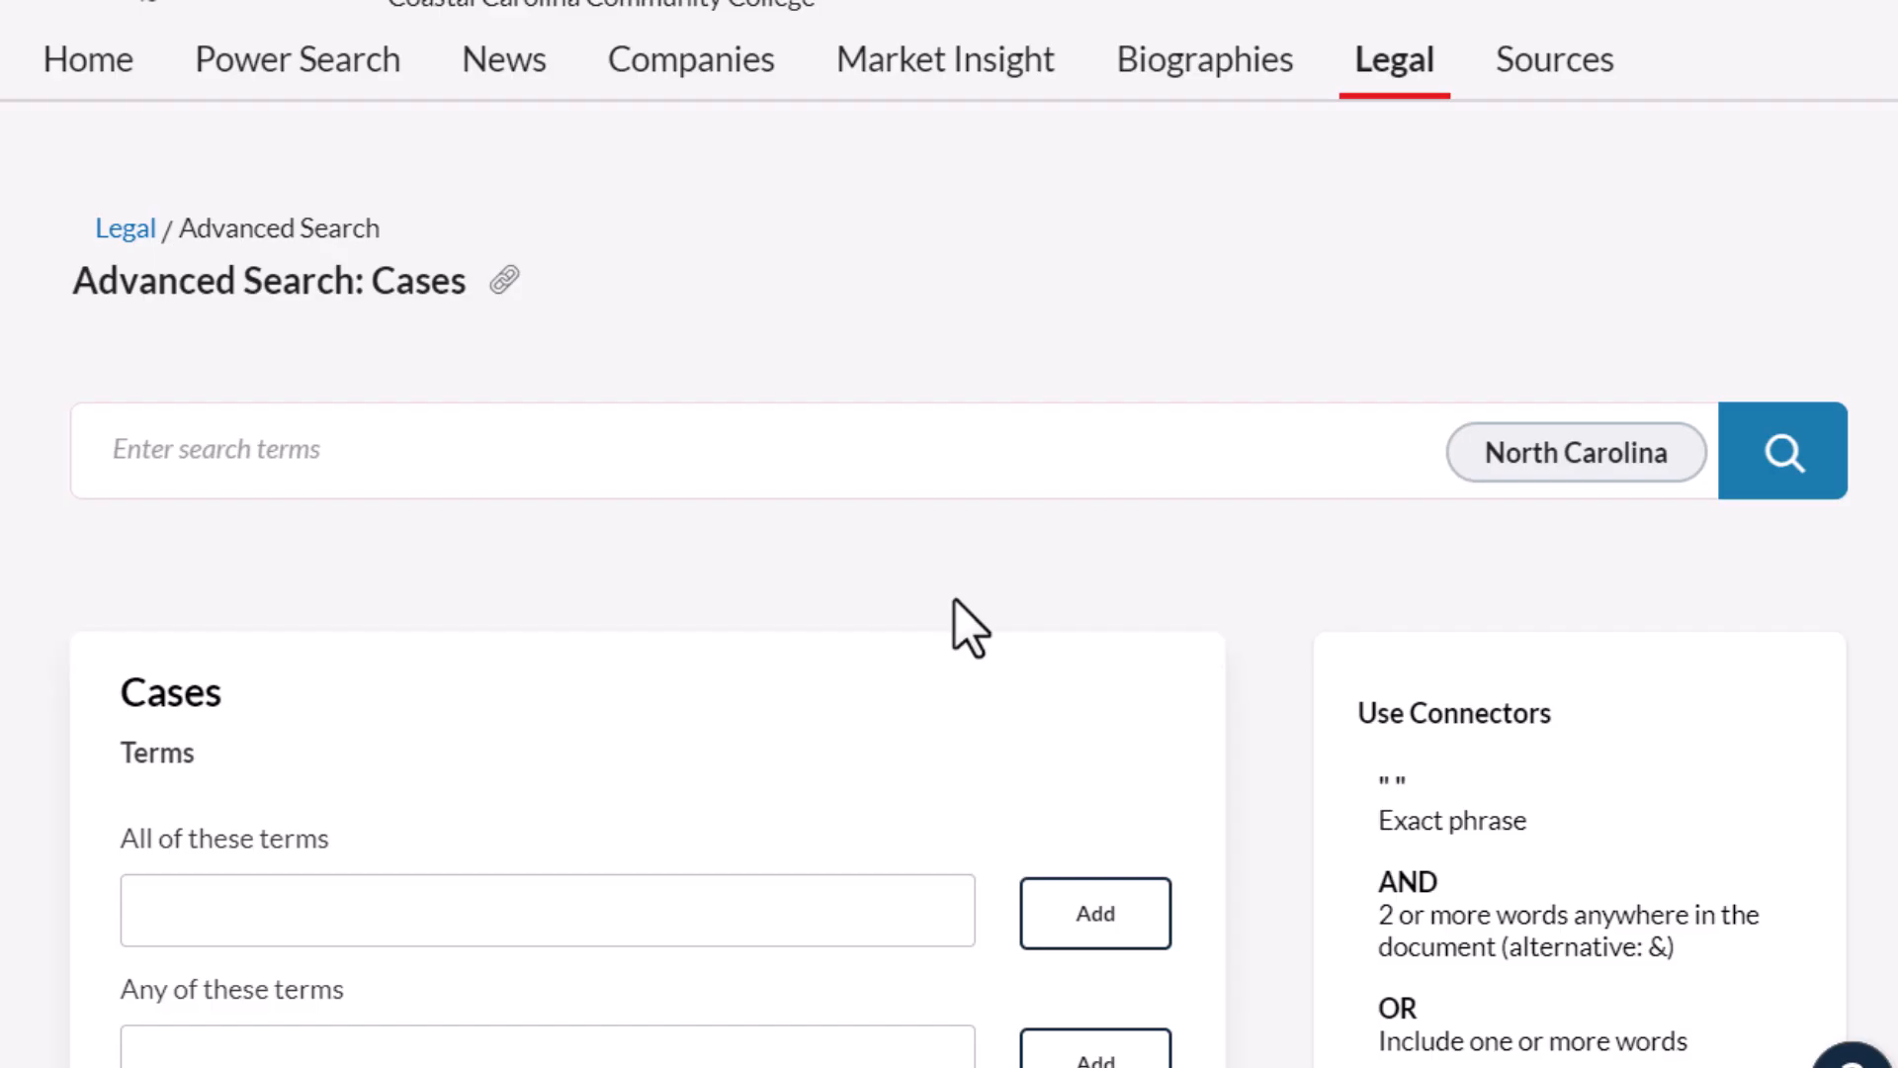
scroll(952, 605, "down", 3)
scroll(969, 628, "down", 15)
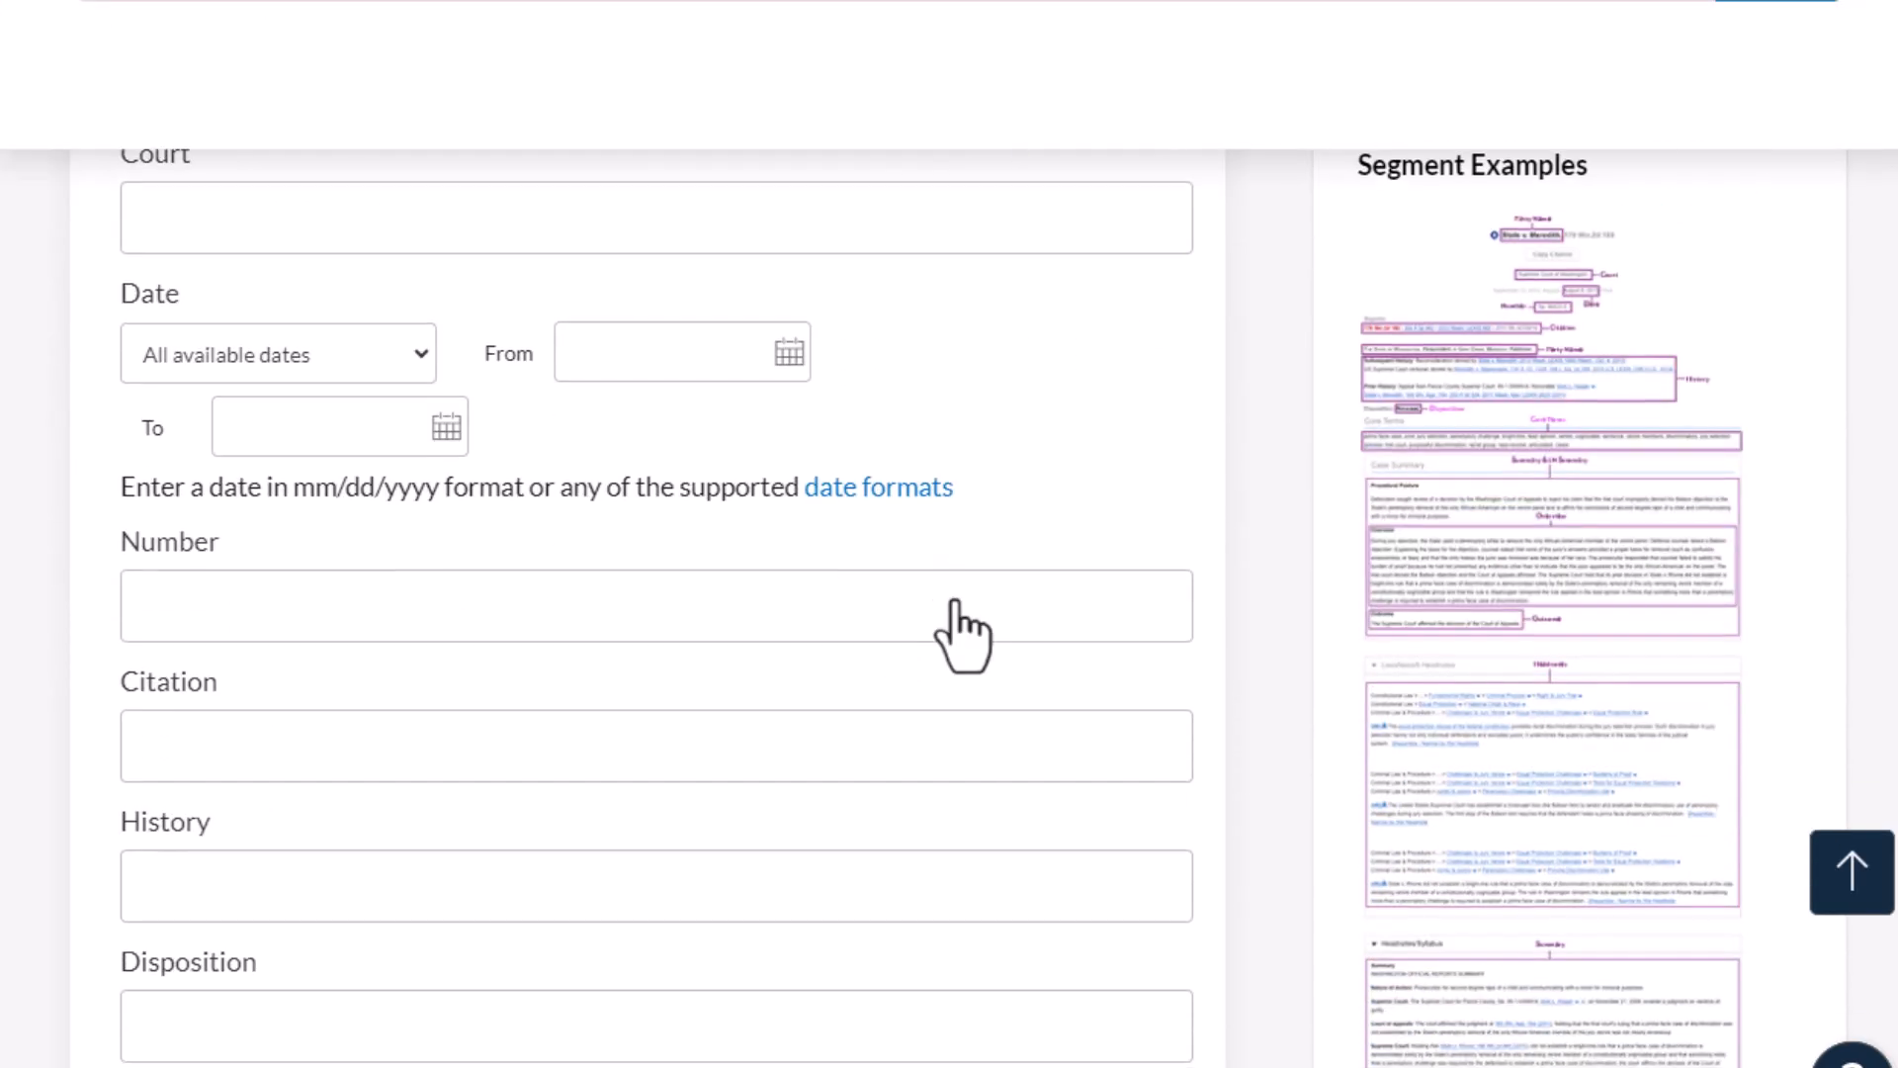
scroll(960, 600, "down", 2)
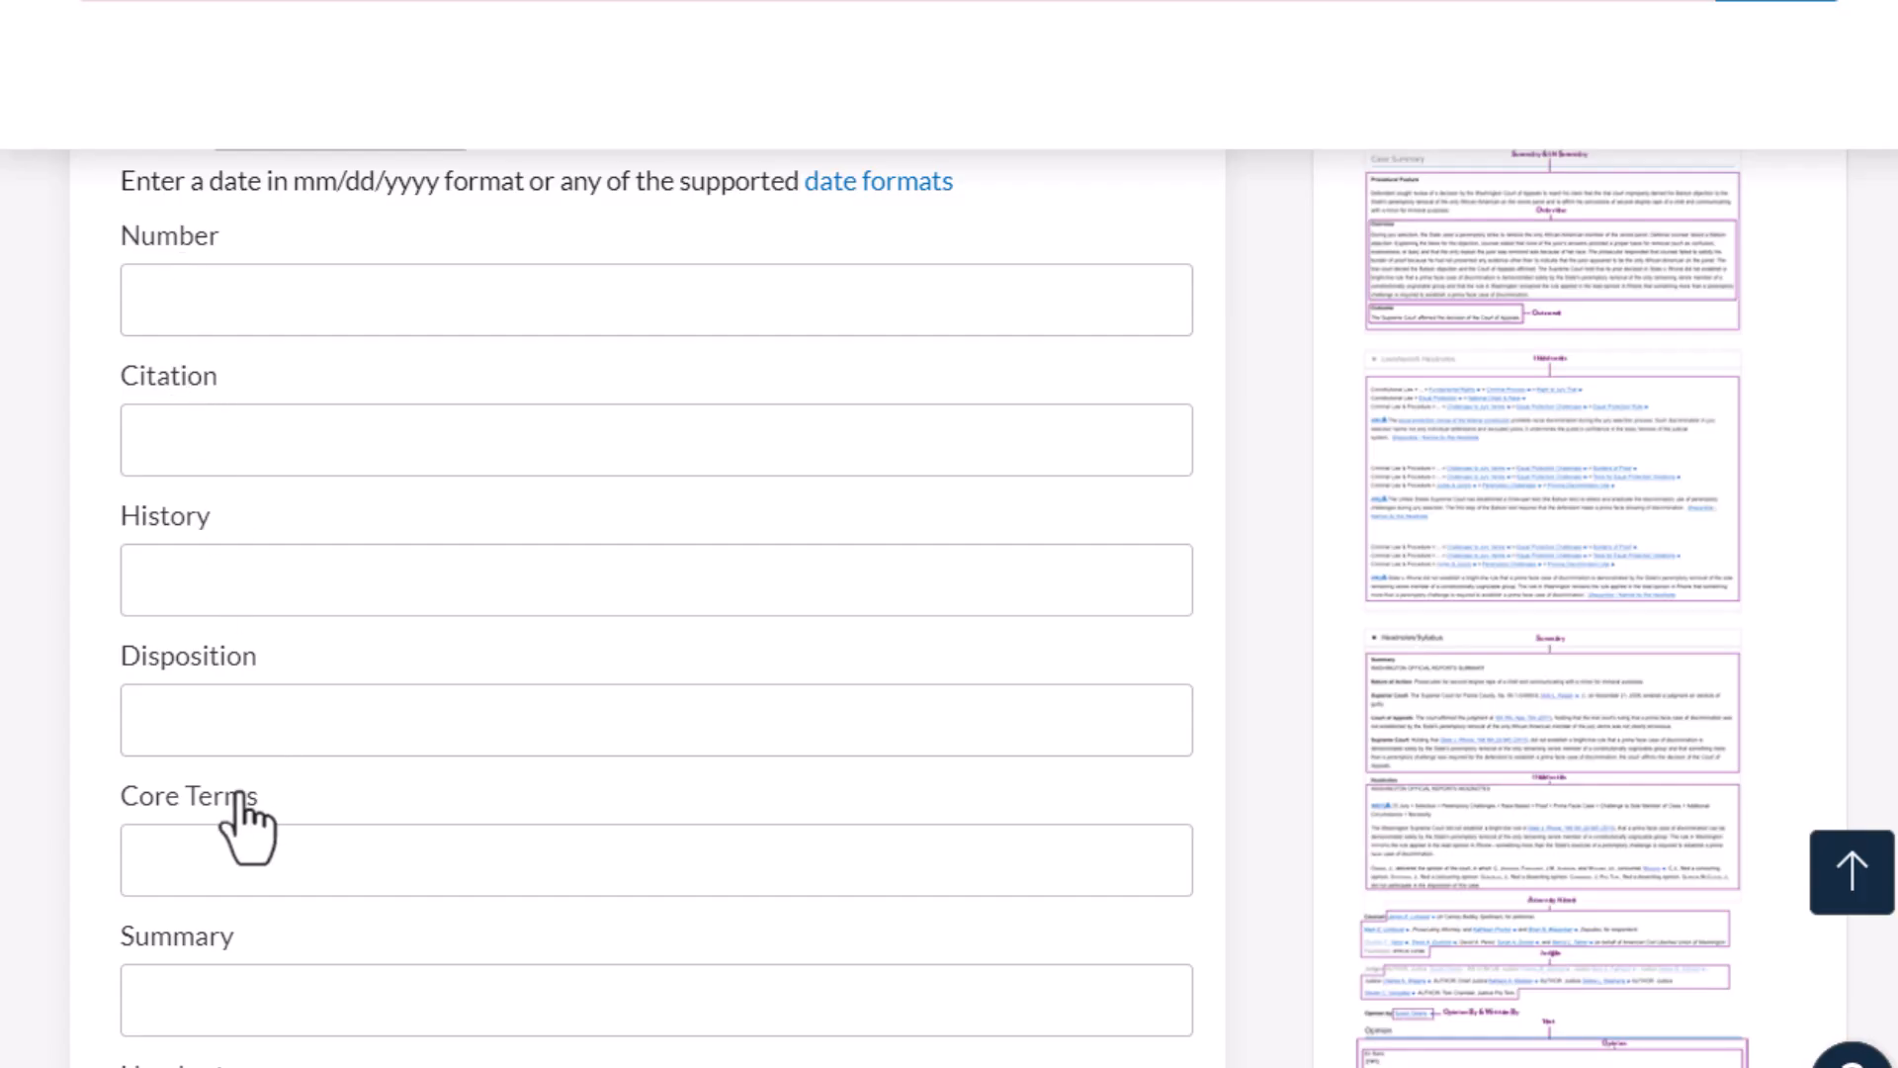
- Open the annotated case segment example and place its window beside the form to compare the Core Terms segment
left_click(1540, 739)
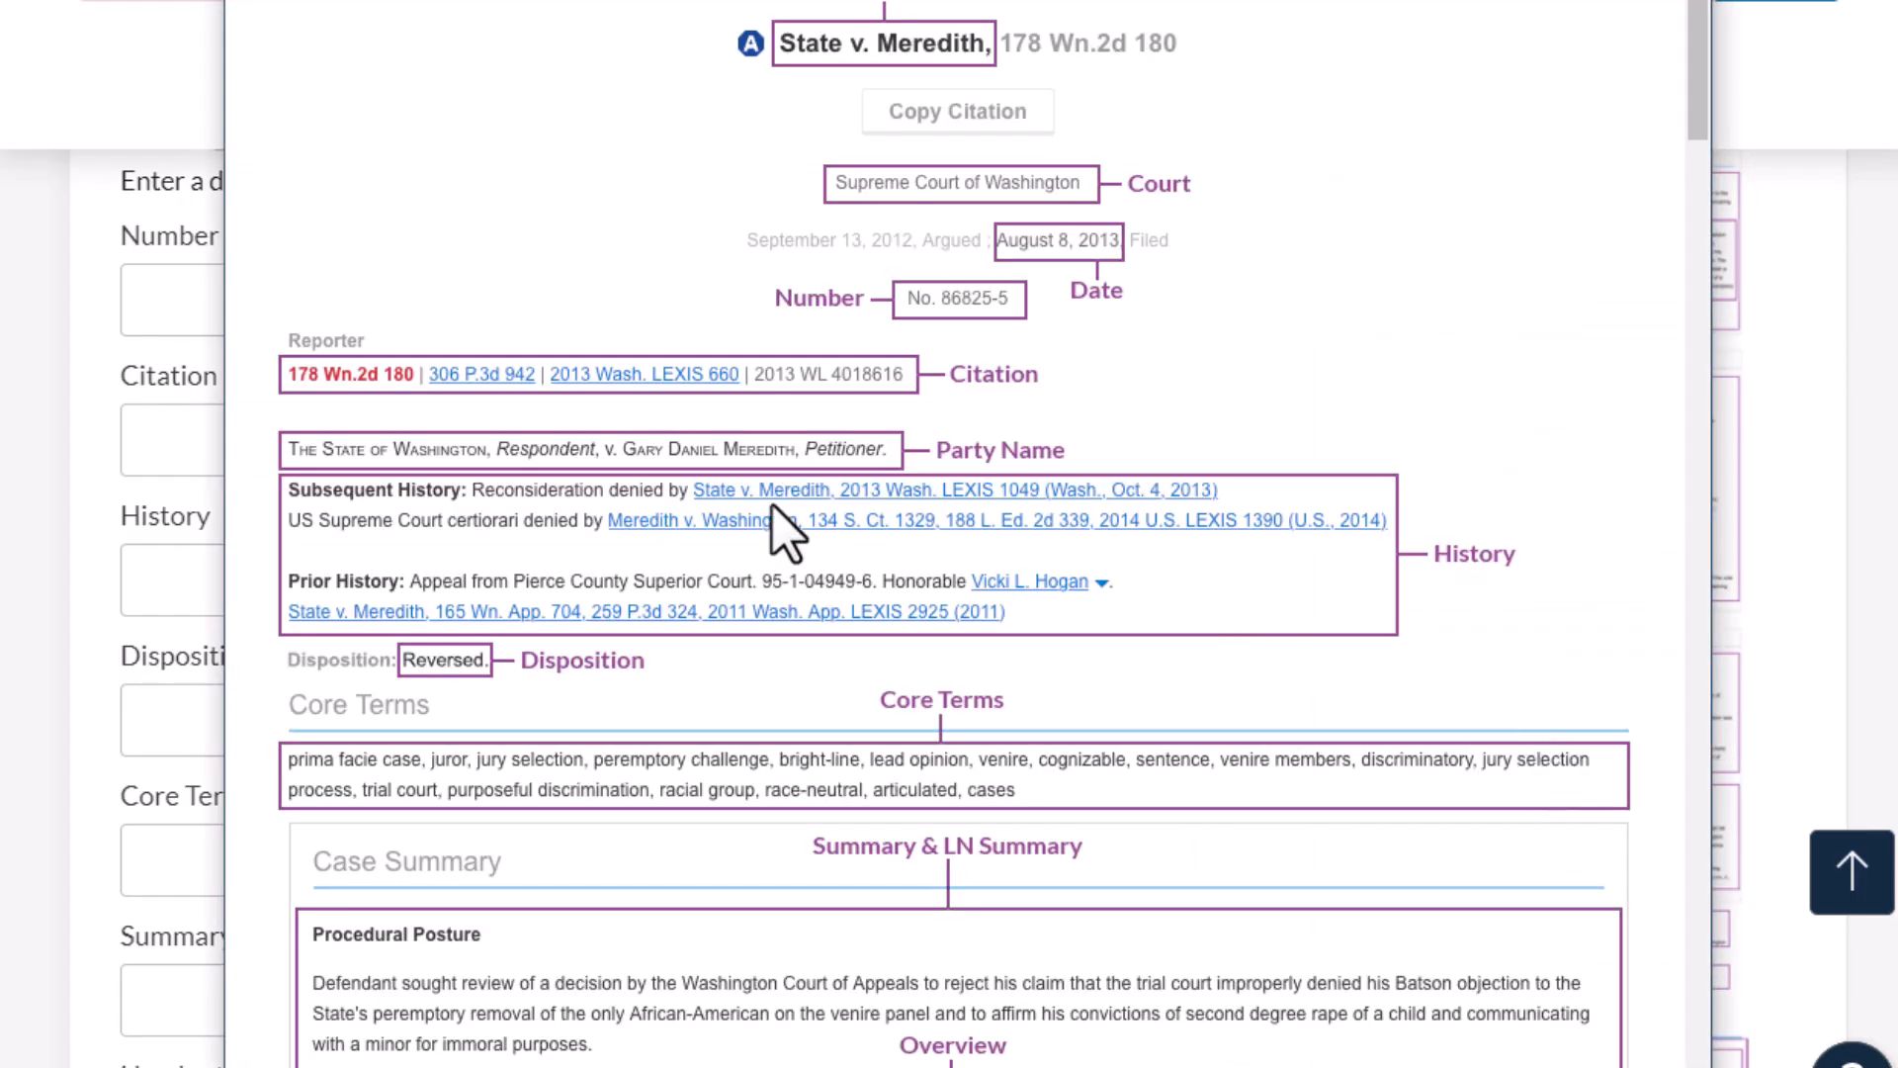
left_click_drag(752, 5, 1167, 44)
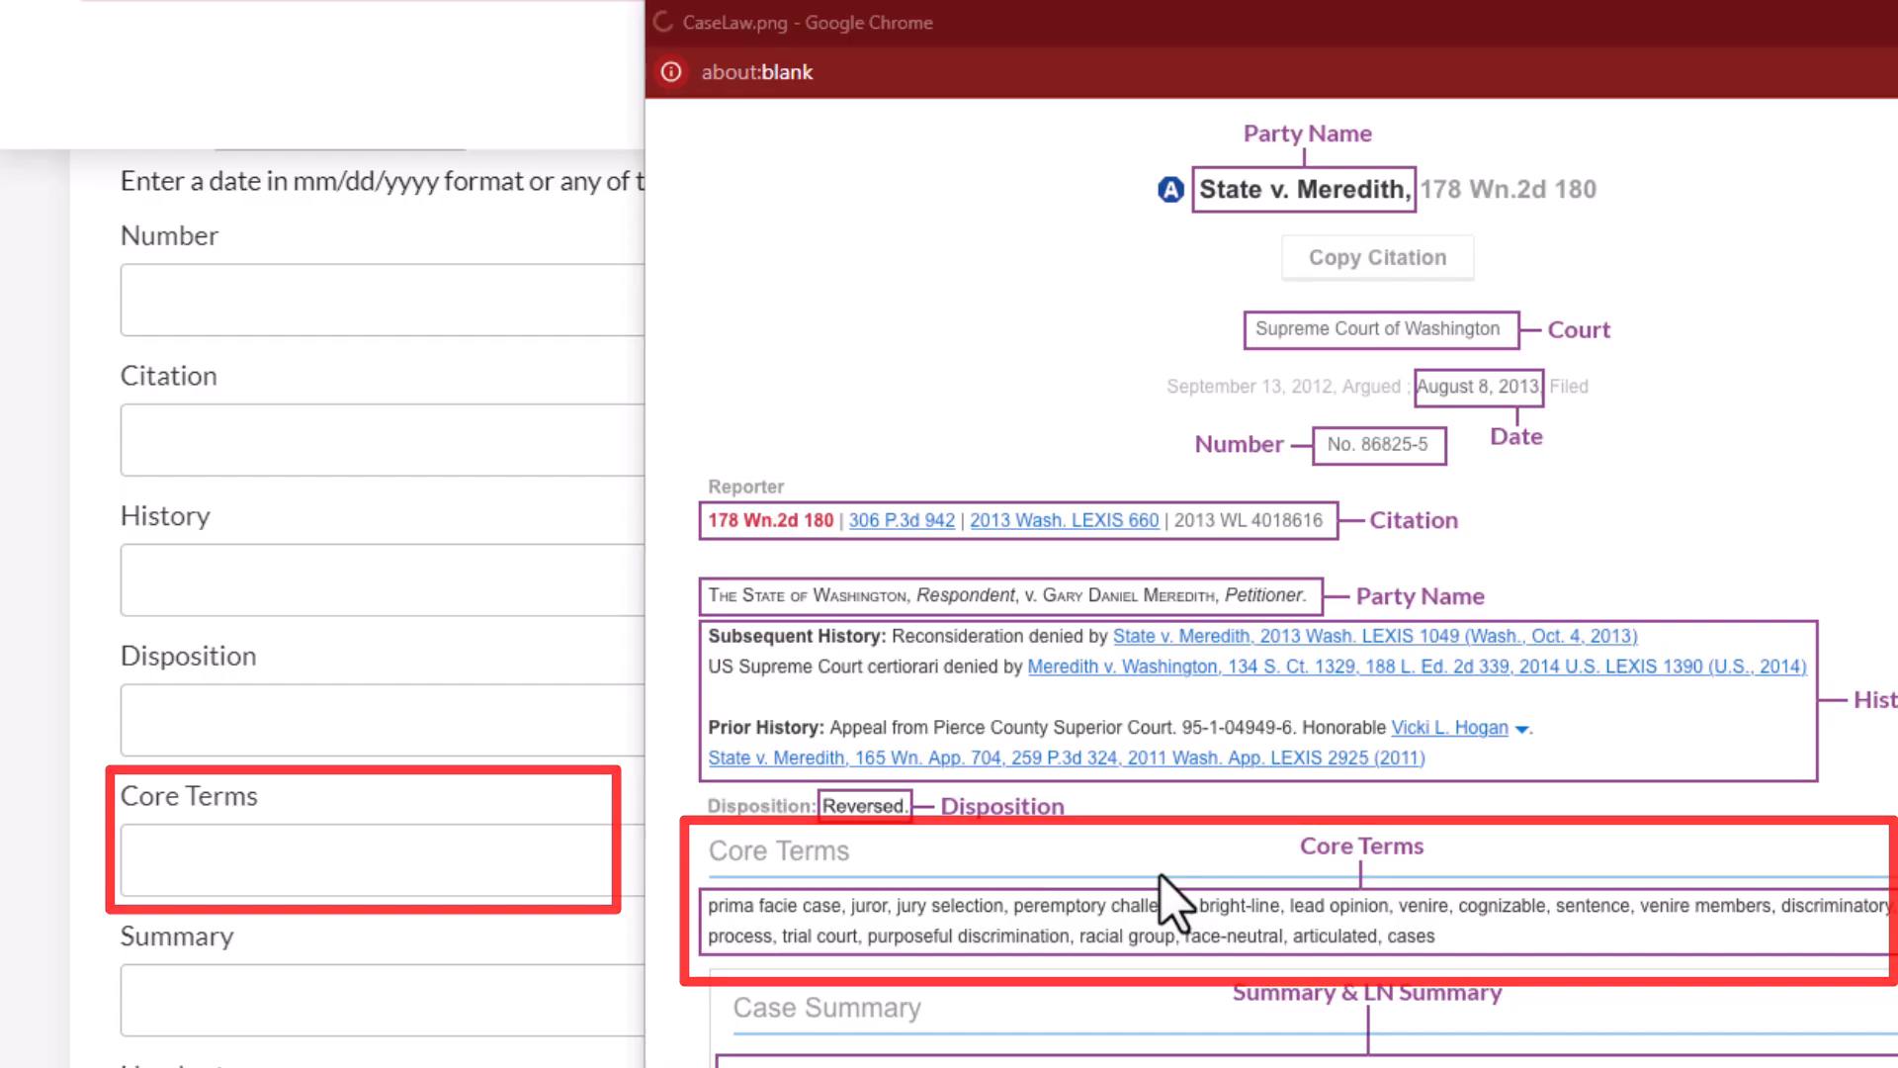
- Enter "supermarket and slip" as the Core Terms segment and run the advanced search of North Carolina cases
left_click(235, 858)
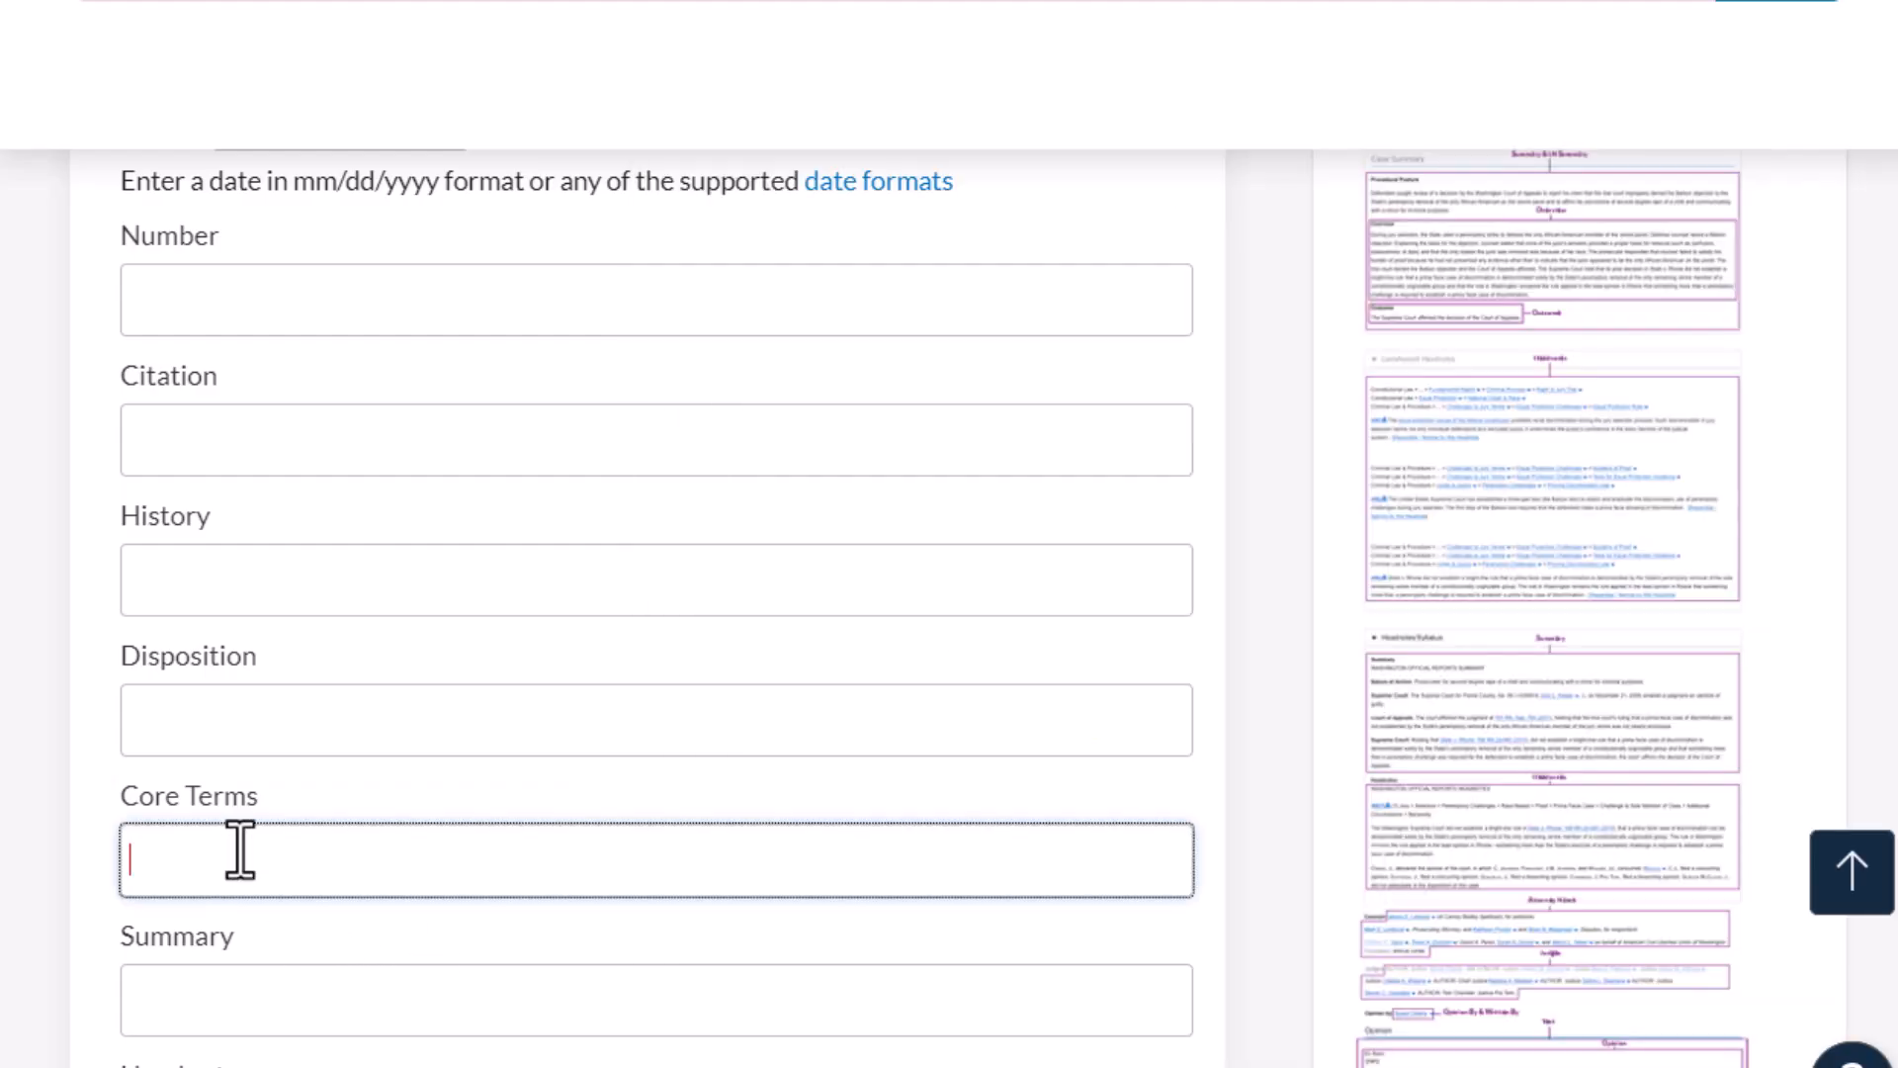
type("supermarket and slip")
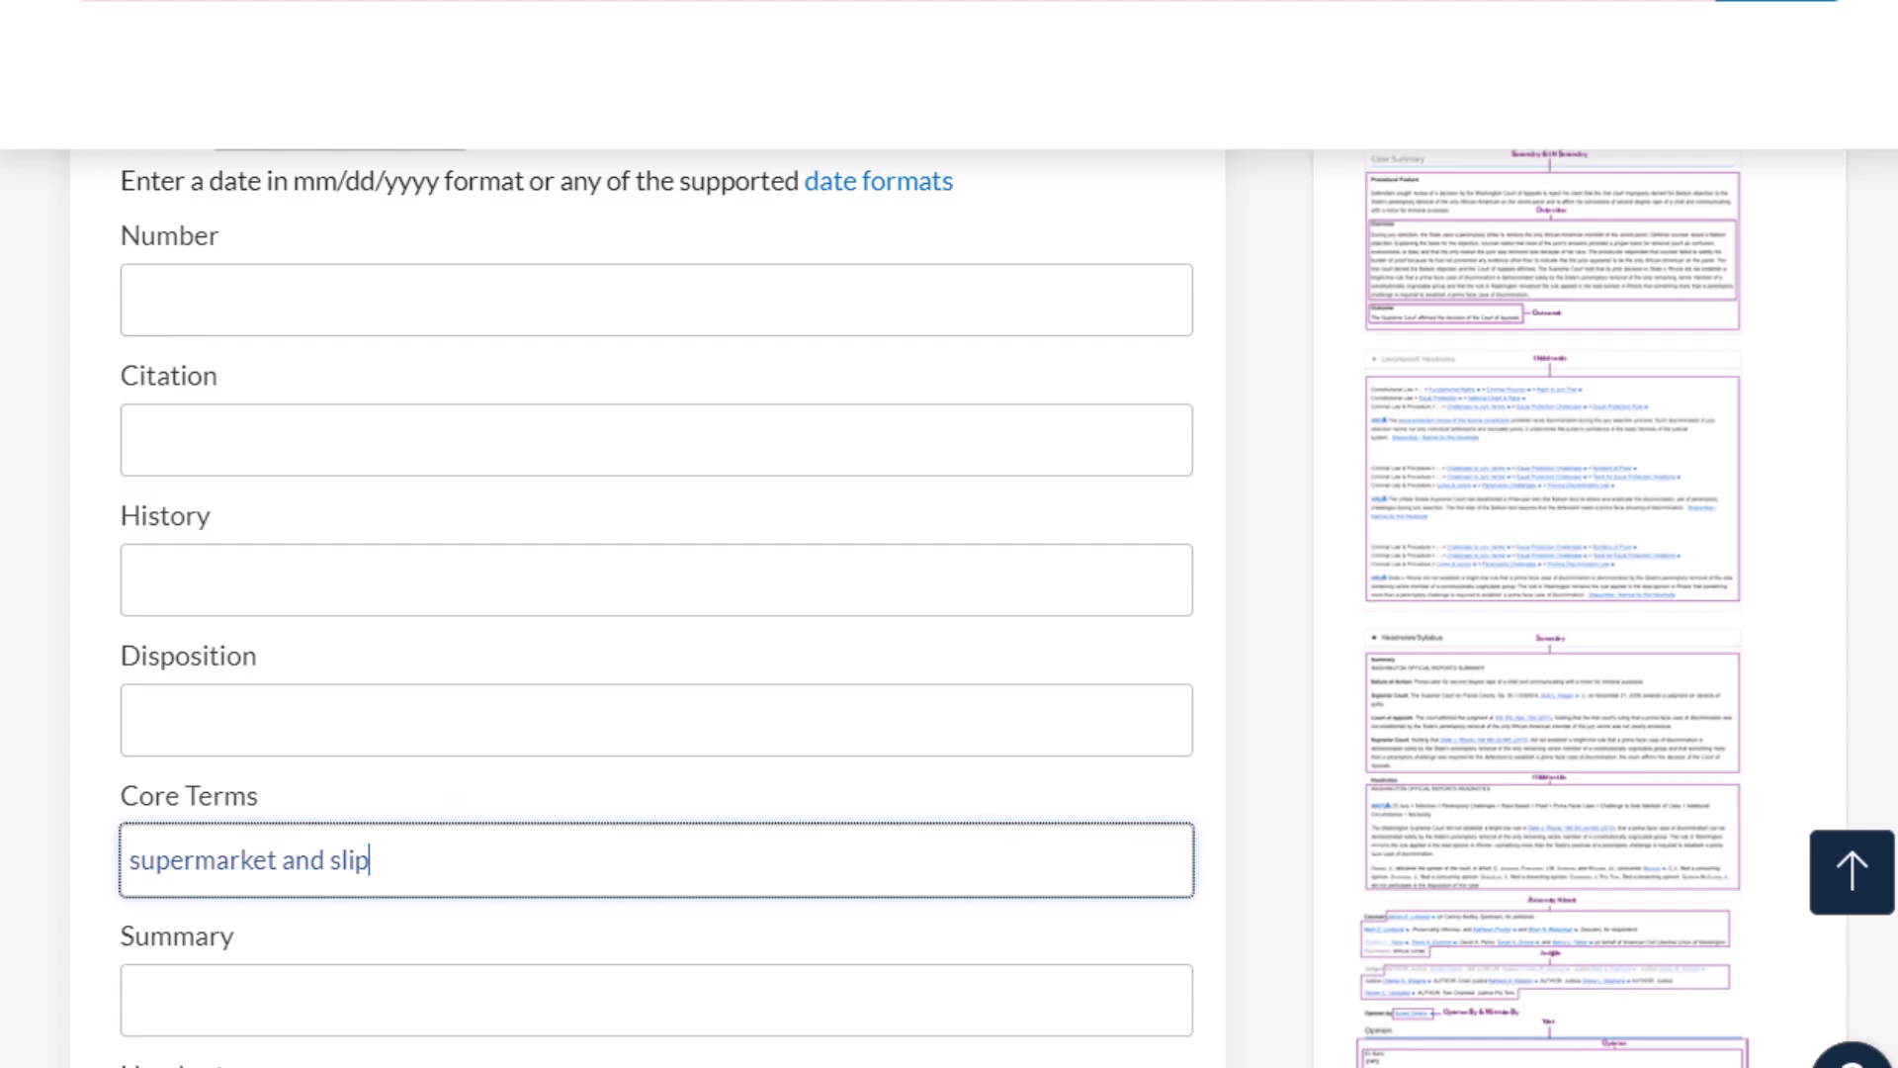
scroll(1707, 356, "up", 7)
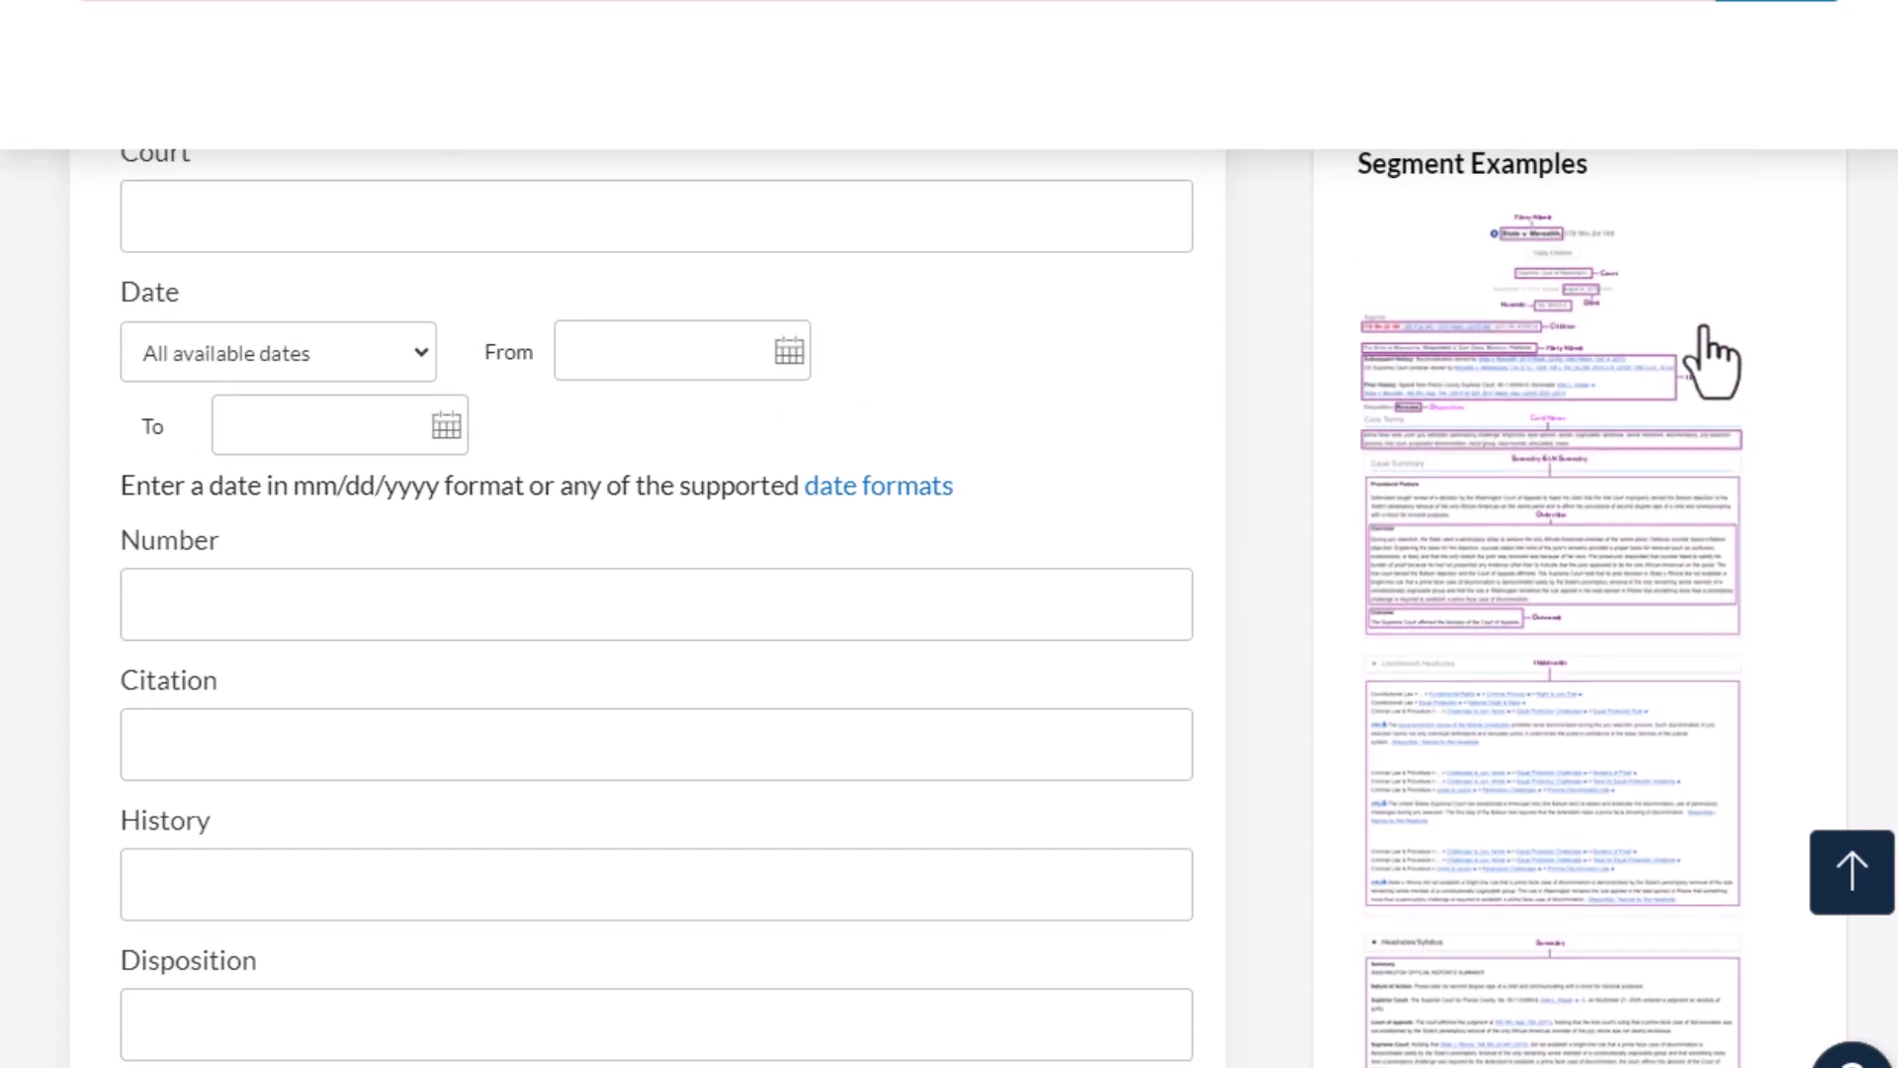
scroll(1696, 341, "up", 10)
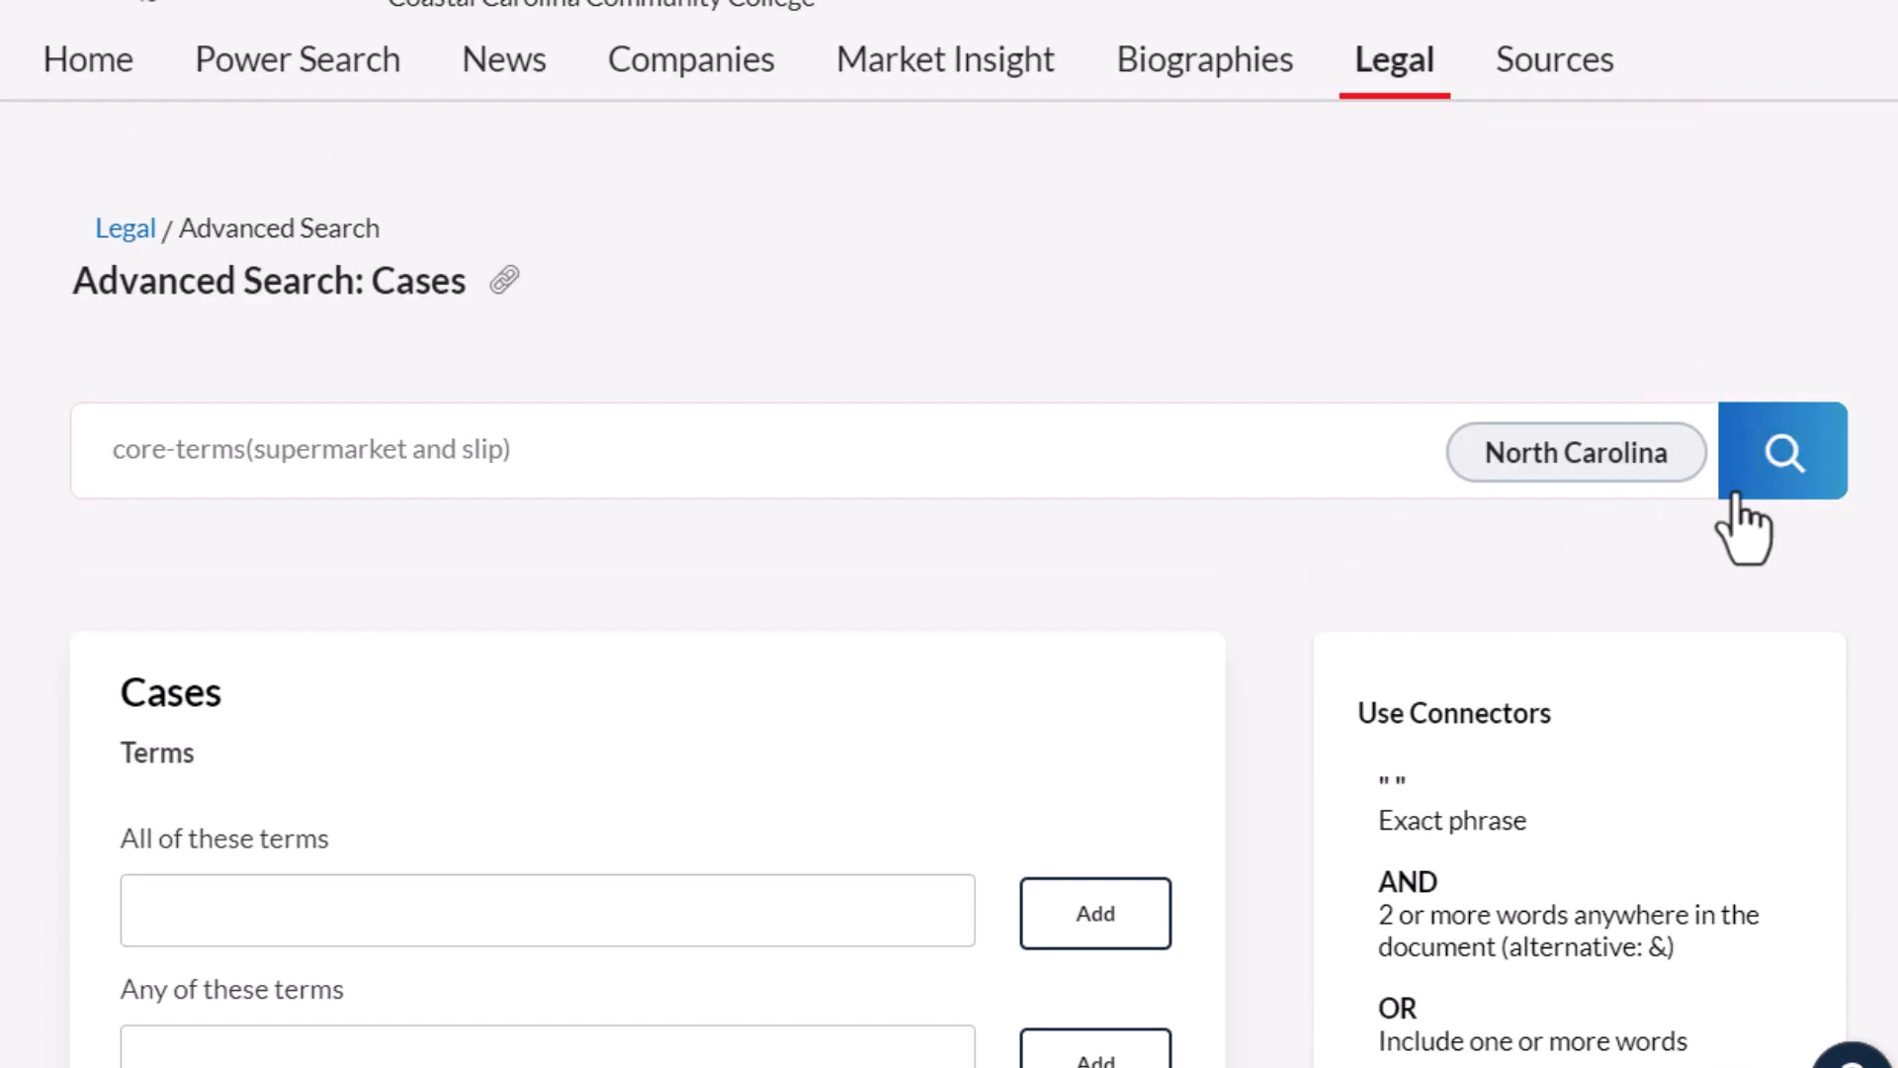
left_click(1792, 479)
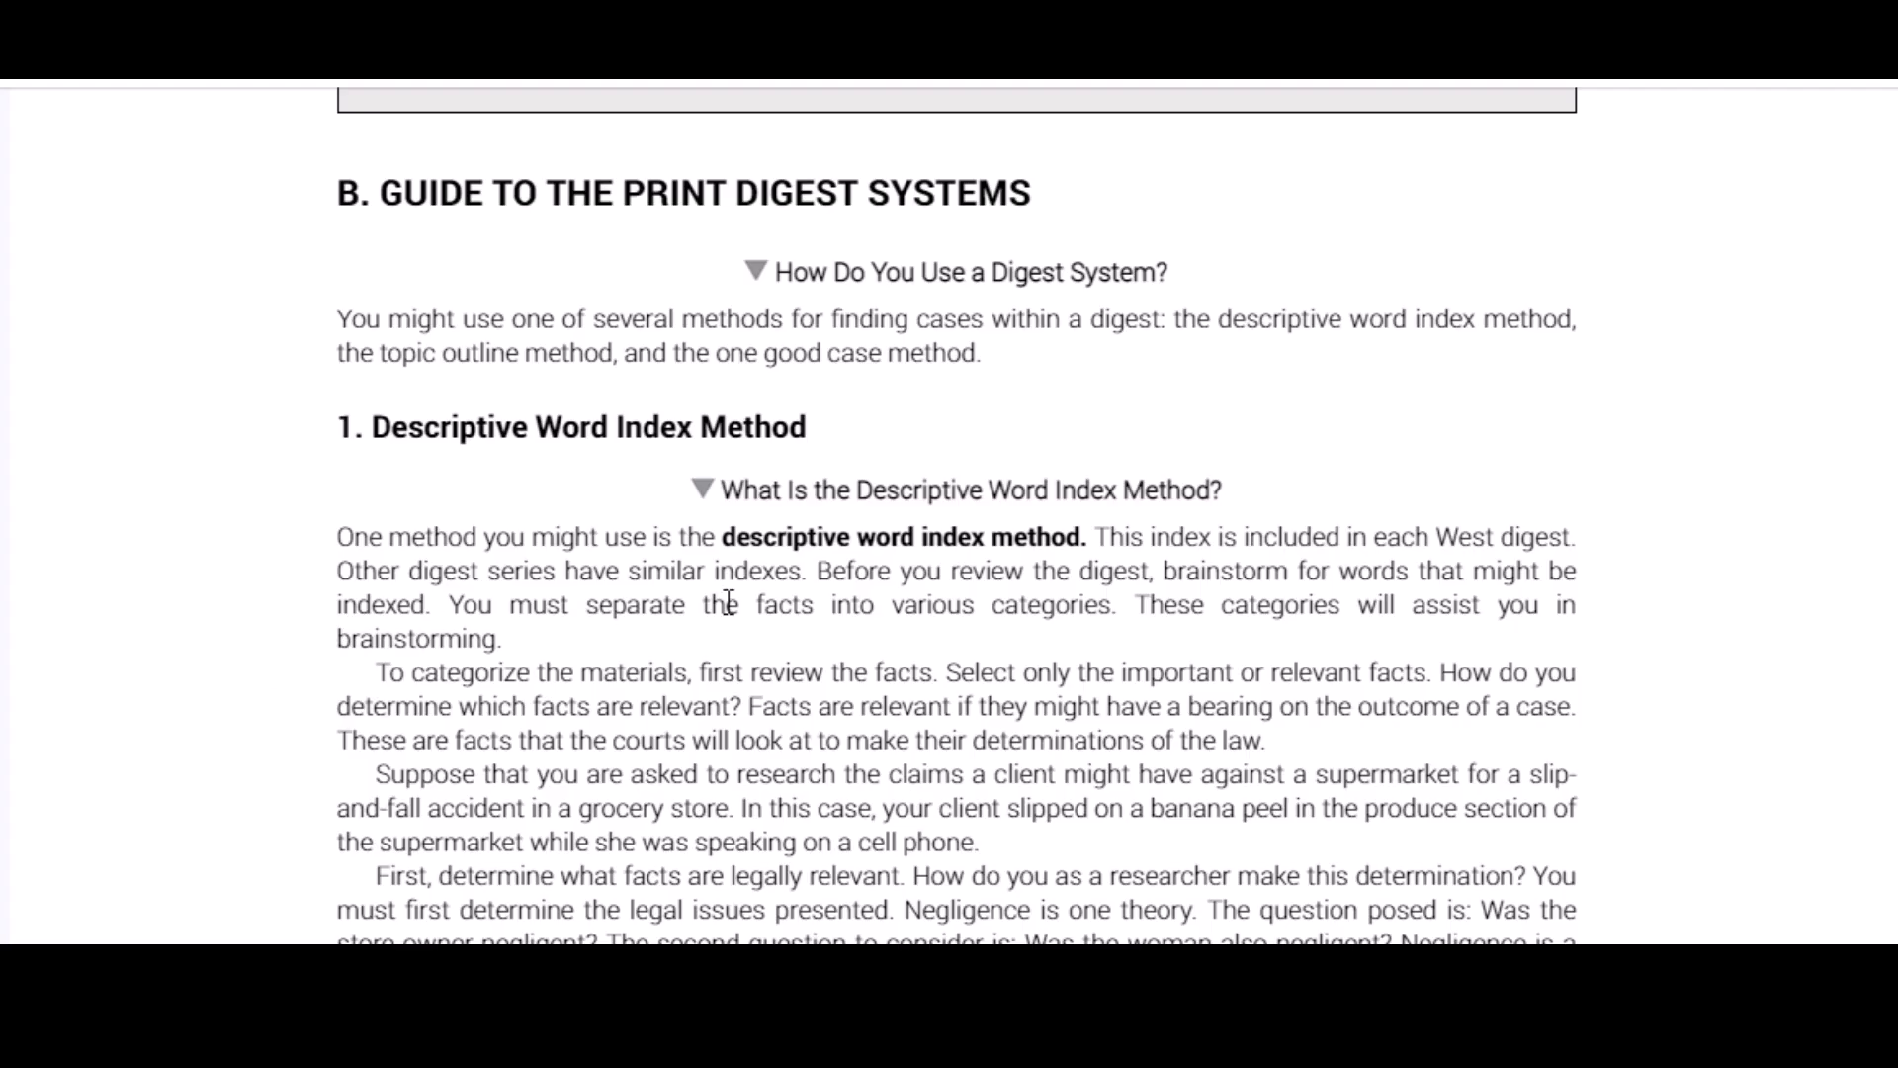
- Read the print digest guide's sections on the descriptive word index, topic outline and one good case methods, including the brainstorming table in Illustration 4-4
scroll(729, 603, "down", 11)
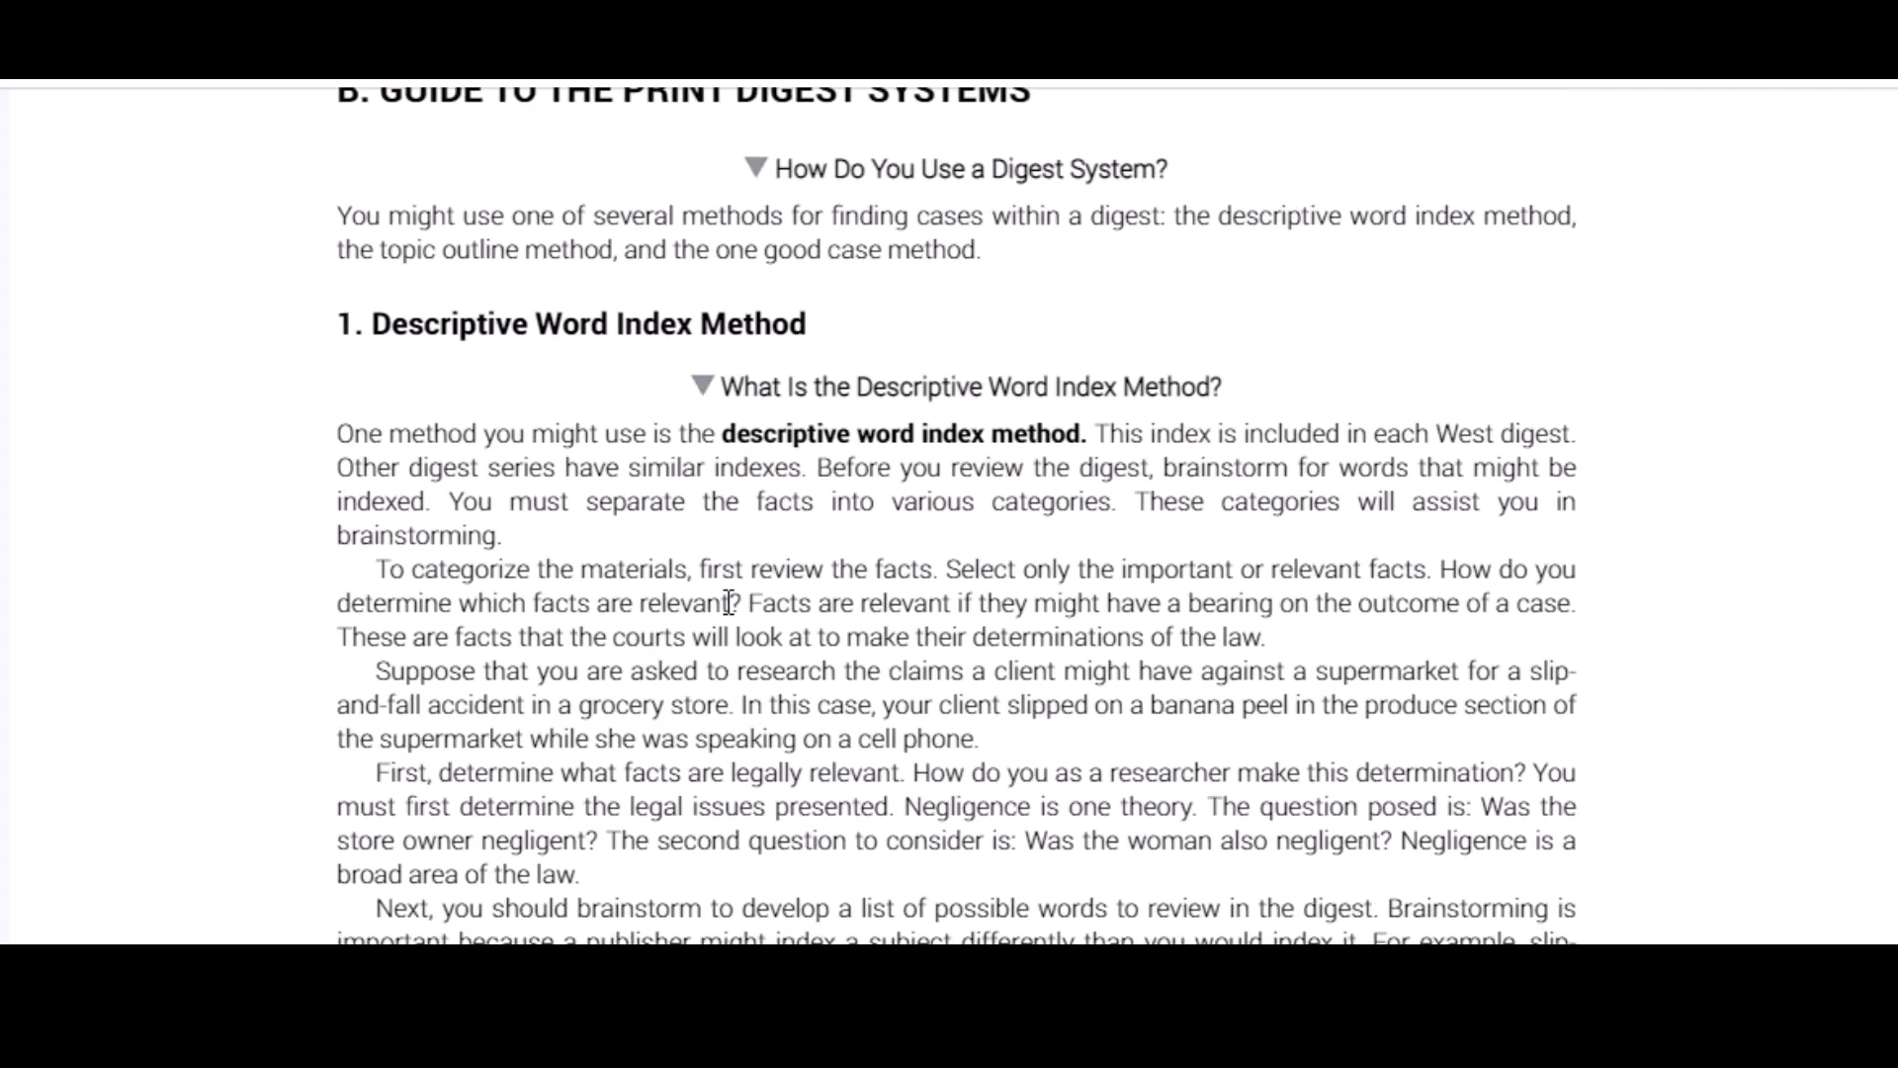
scroll(736, 598, "down", 6)
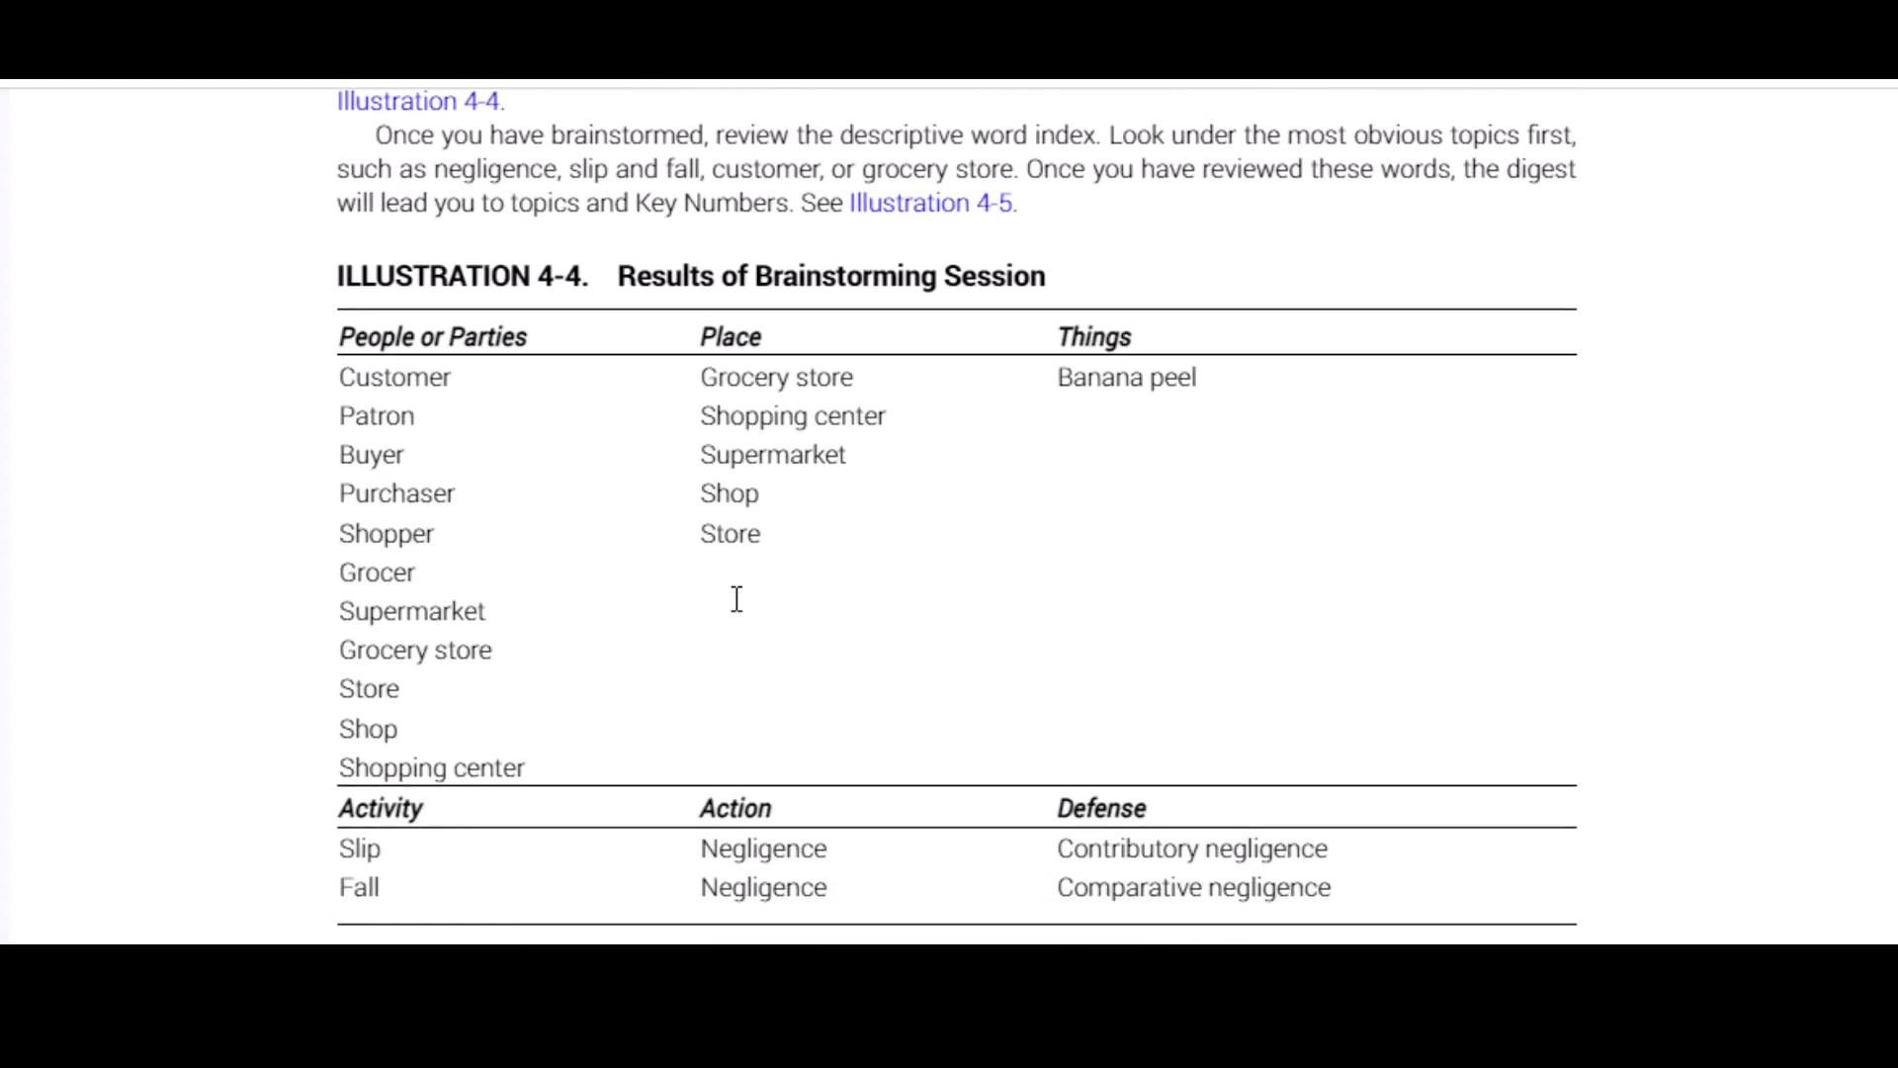
scroll(736, 598, "down", 11)
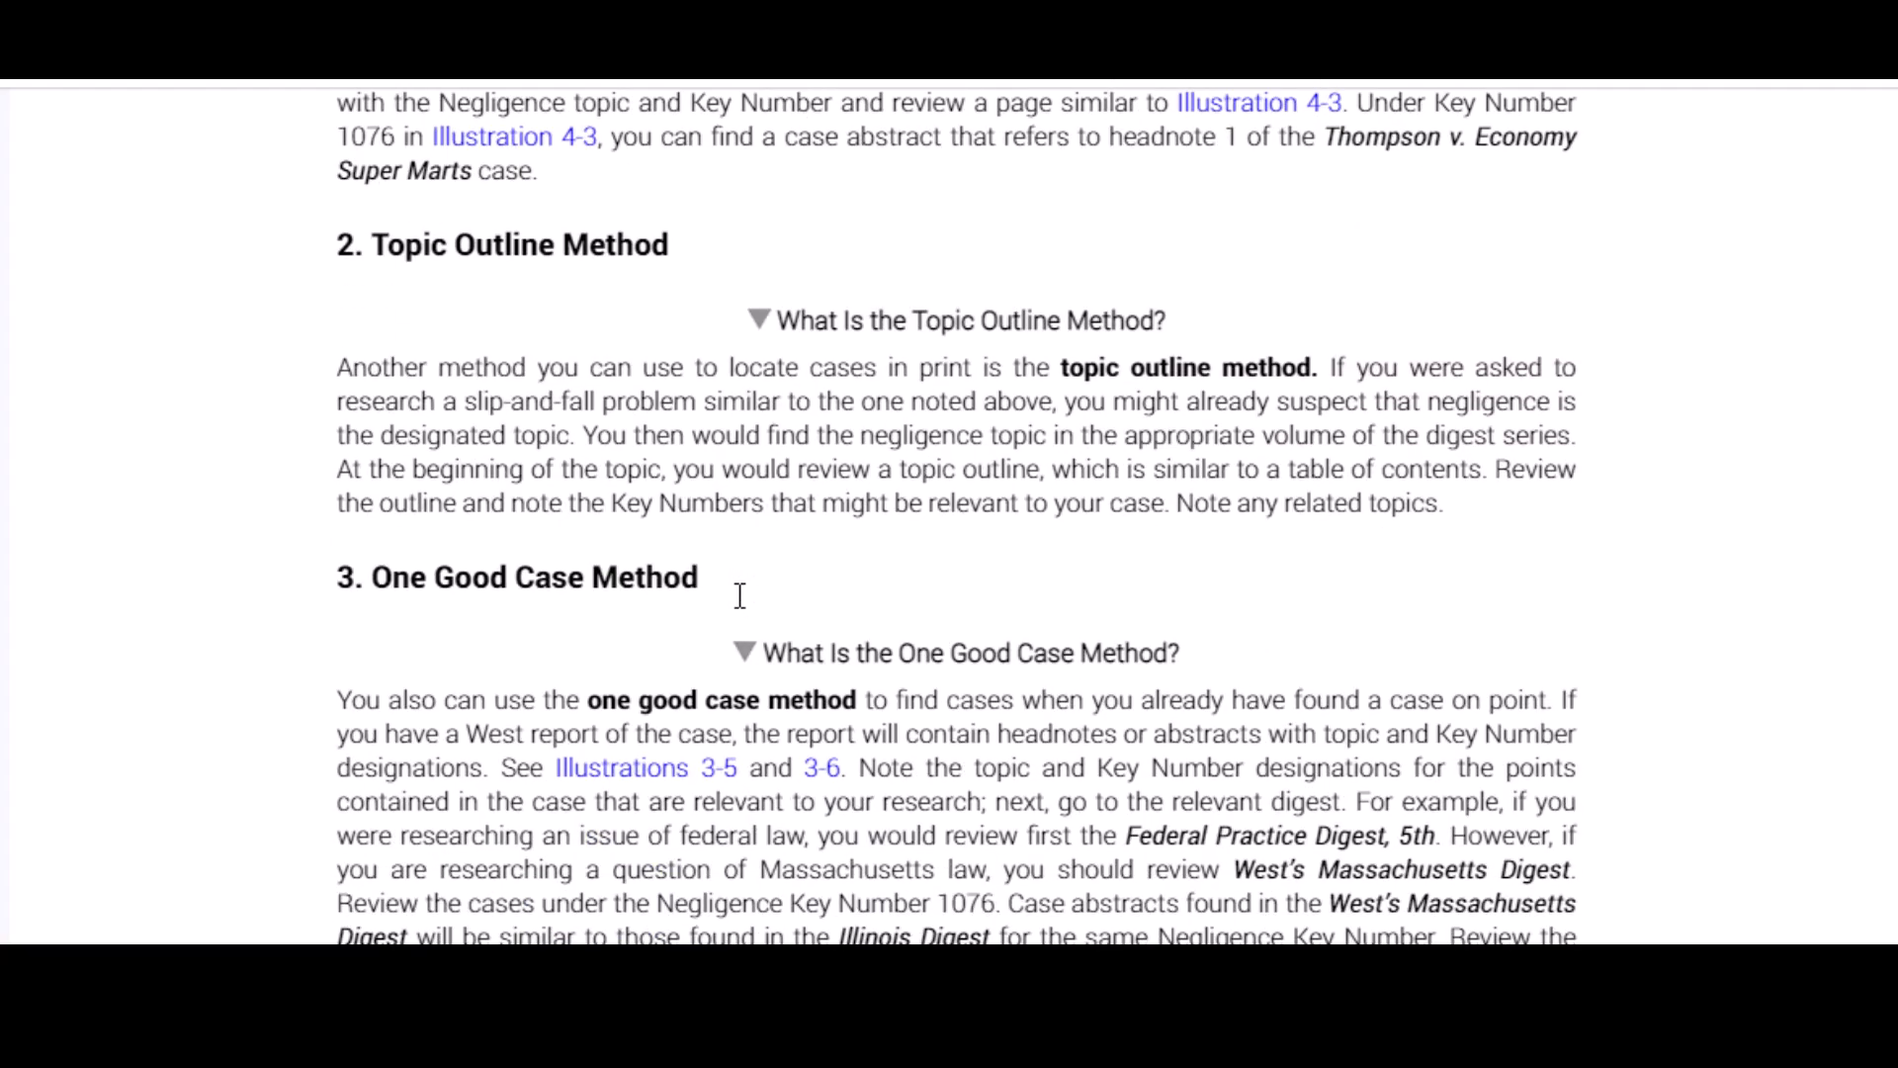
scroll(740, 594, "down", 2)
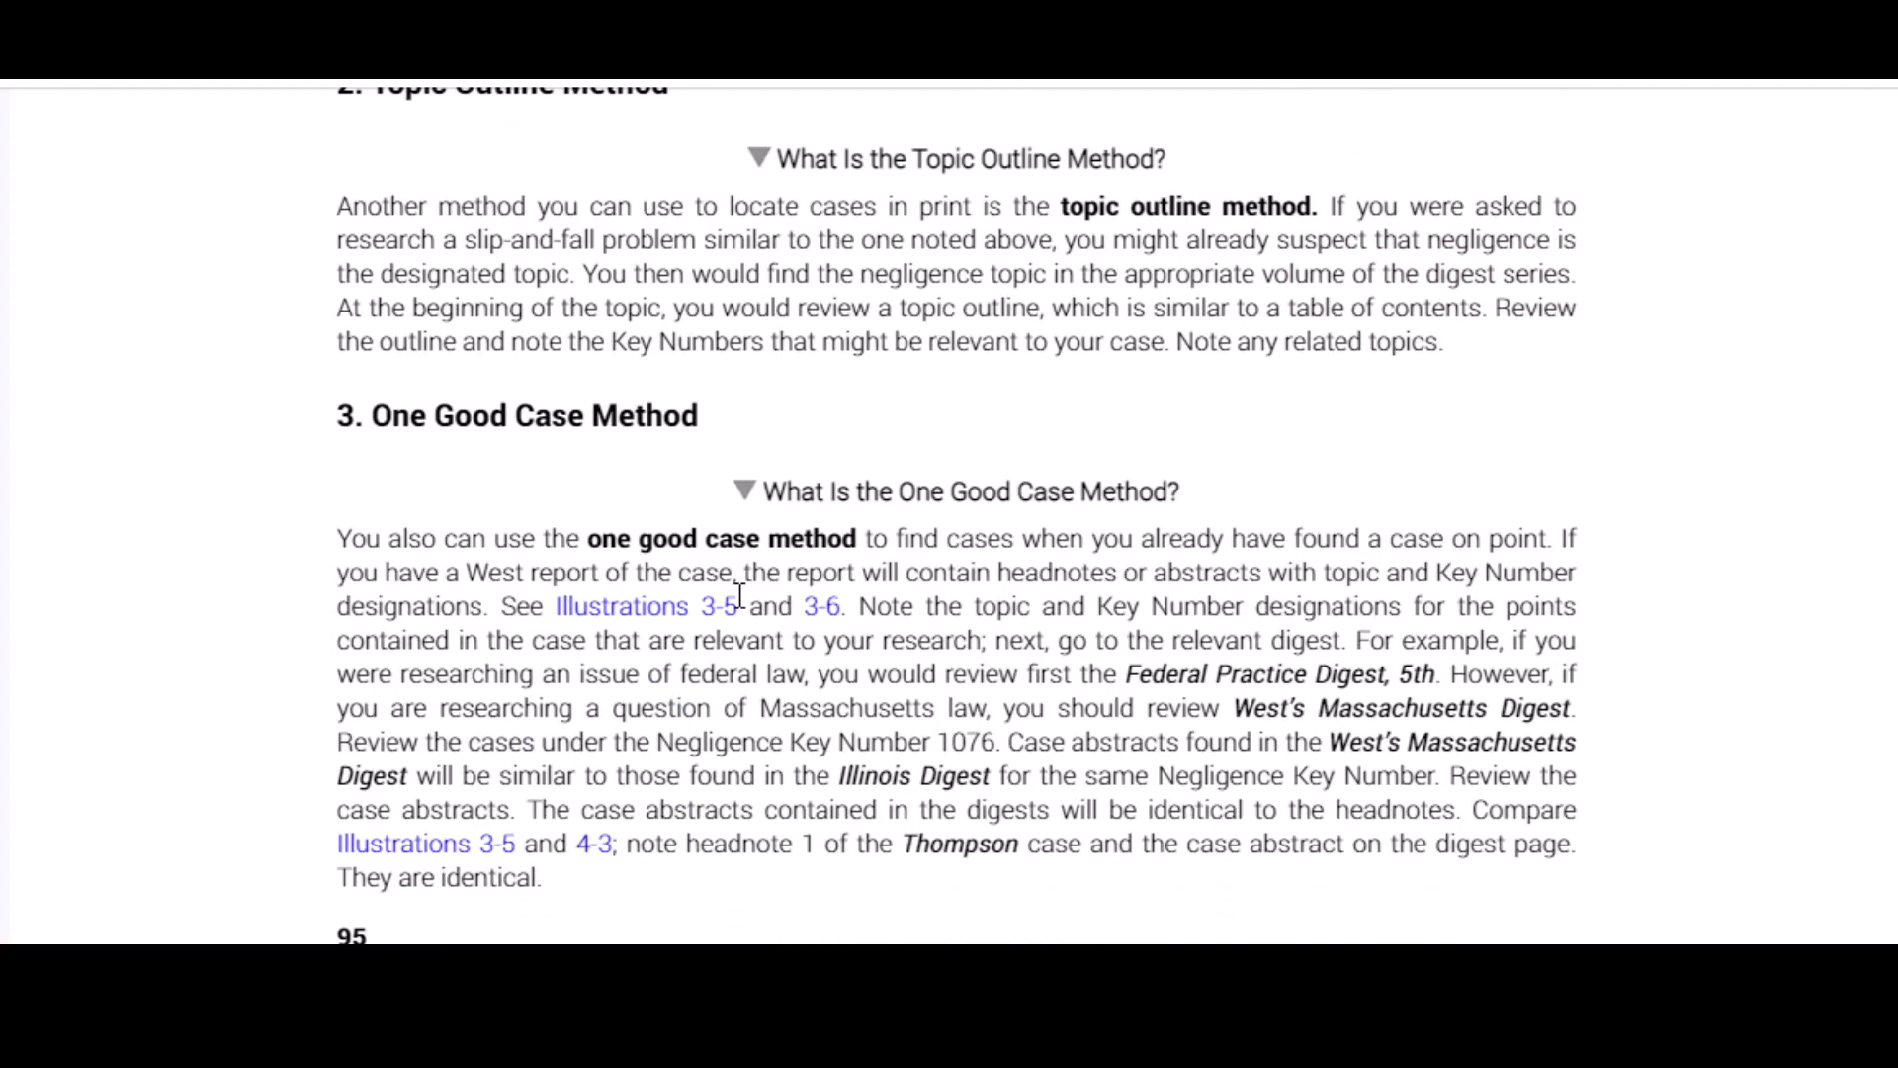